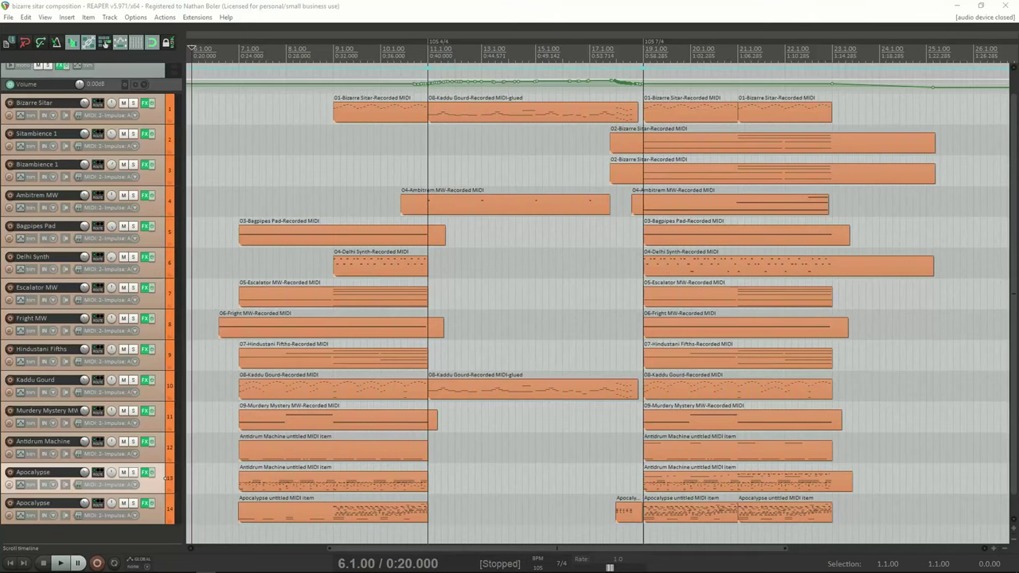
# Step: Open track 1 Bizarre Sitar's Kontakt instrument and shift its window slightly left
pyautogui.click(146, 104)
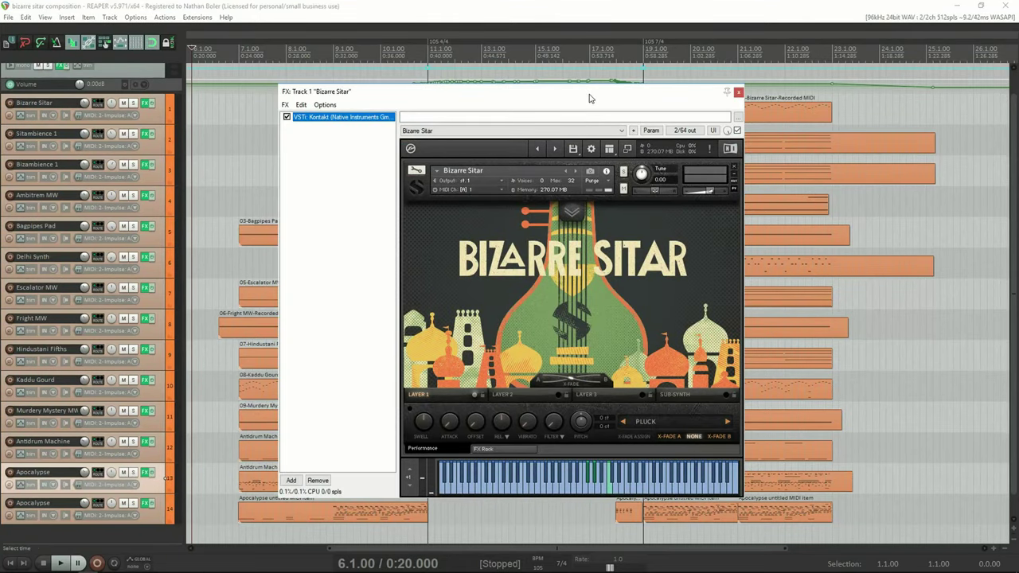
pyautogui.moveTo(590, 97); pyautogui.dragTo(576, 99)
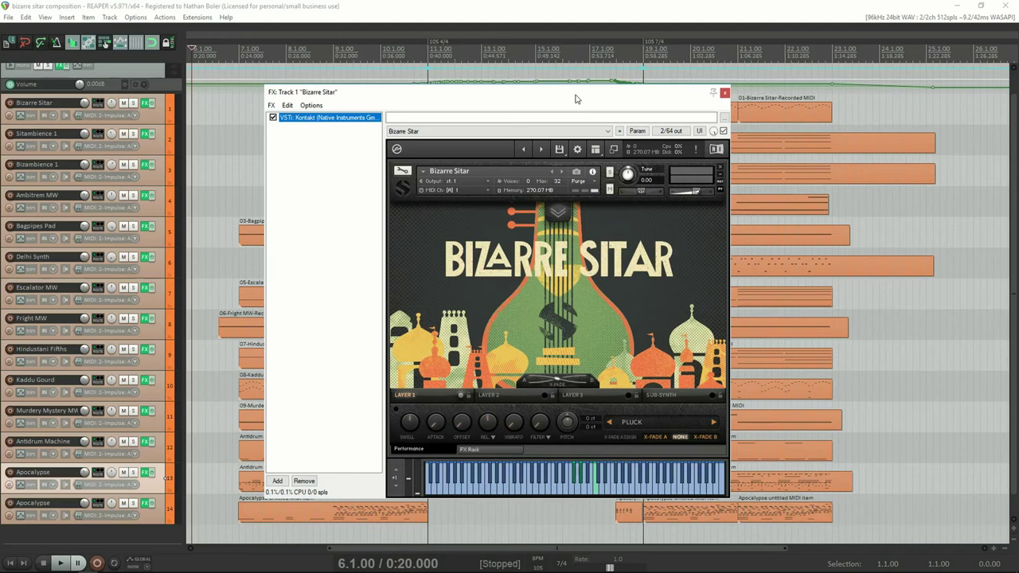
# Step: Close the Bizarre Sitar instrument window and play the 14-track composition
pyautogui.press('Escape')
pyautogui.press('space')
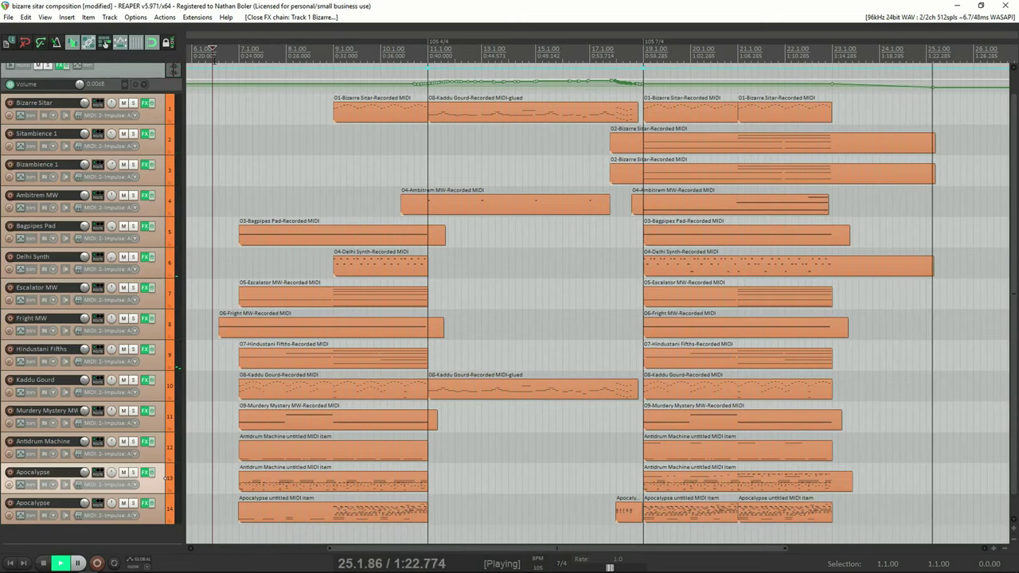
# Step: Solo the Bizarre Sitar track and play it from near bar 8
pyautogui.click(163, 119)
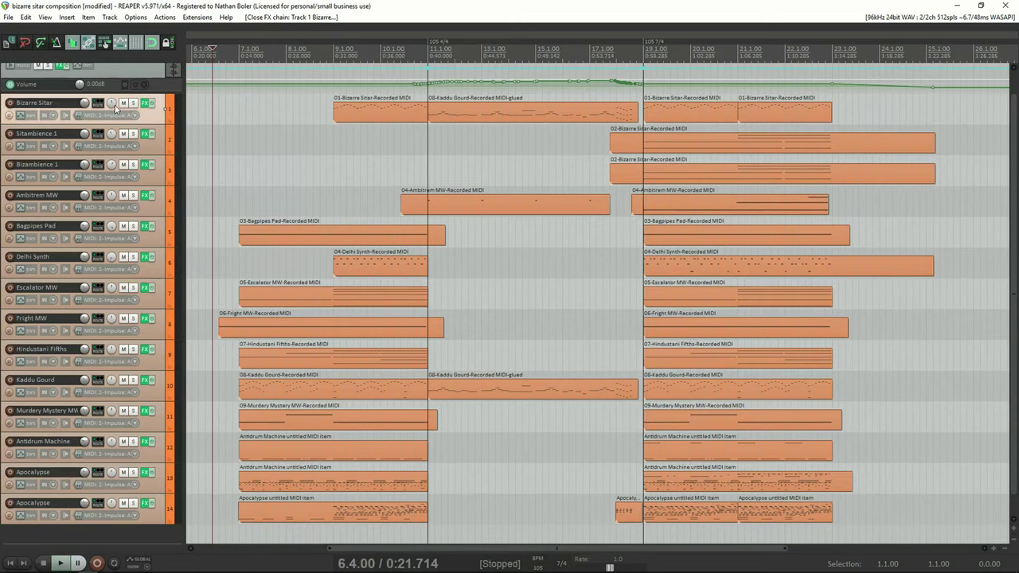
pyautogui.click(133, 103)
pyautogui.click(319, 108)
pyautogui.press('space')
# Step: Show Bizarre Sitar's Kontakt instrument lower on screen, then unsolo the track and close it
pyautogui.hotkey('shift', 'f')
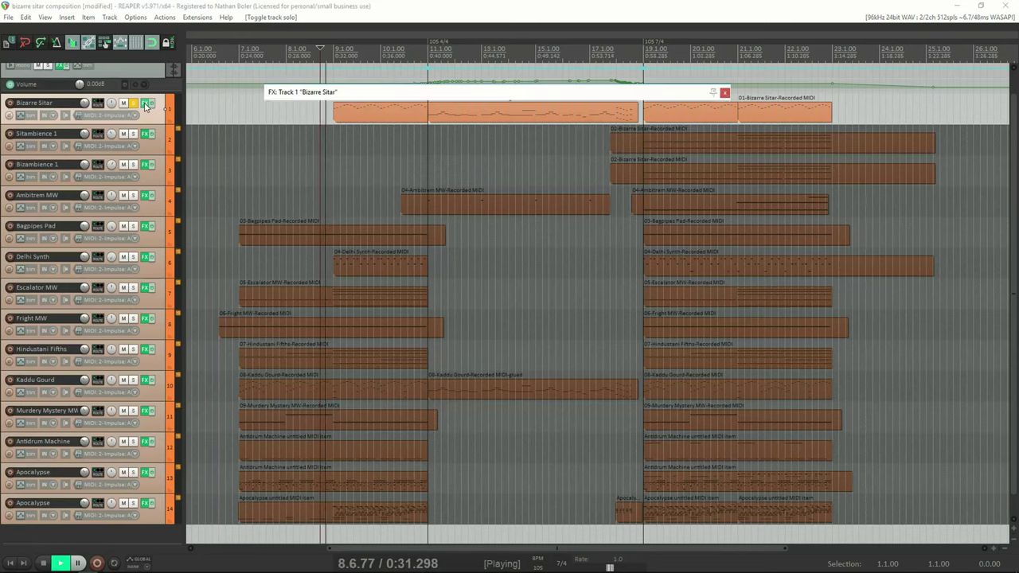
pyautogui.moveTo(460, 100); pyautogui.dragTo(458, 142)
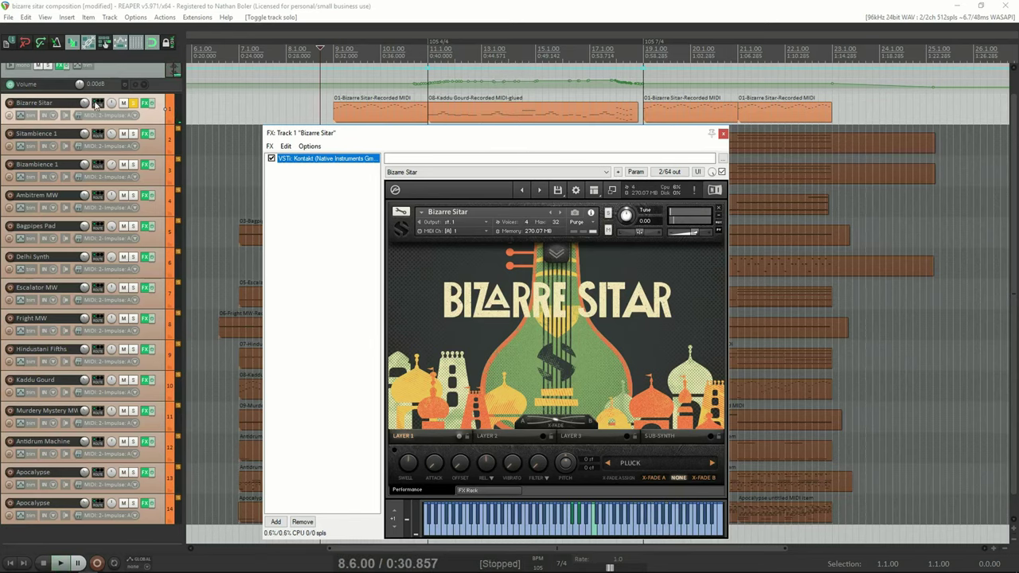
pyautogui.click(136, 104)
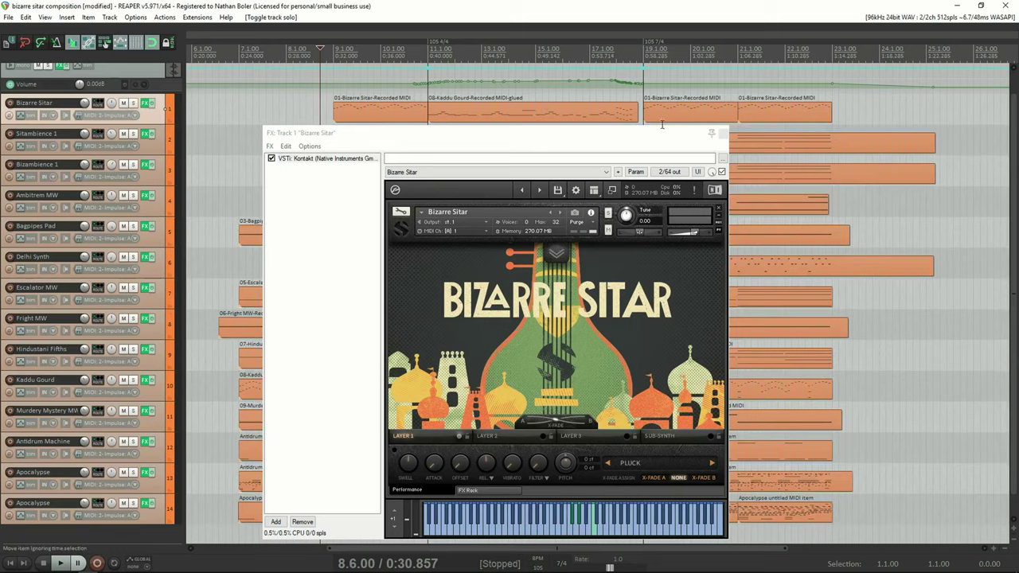
pyautogui.click(722, 134)
# Step: Solo Sitambience 1, play its MIDI item, and show its Kontakt preset
pyautogui.click(133, 134)
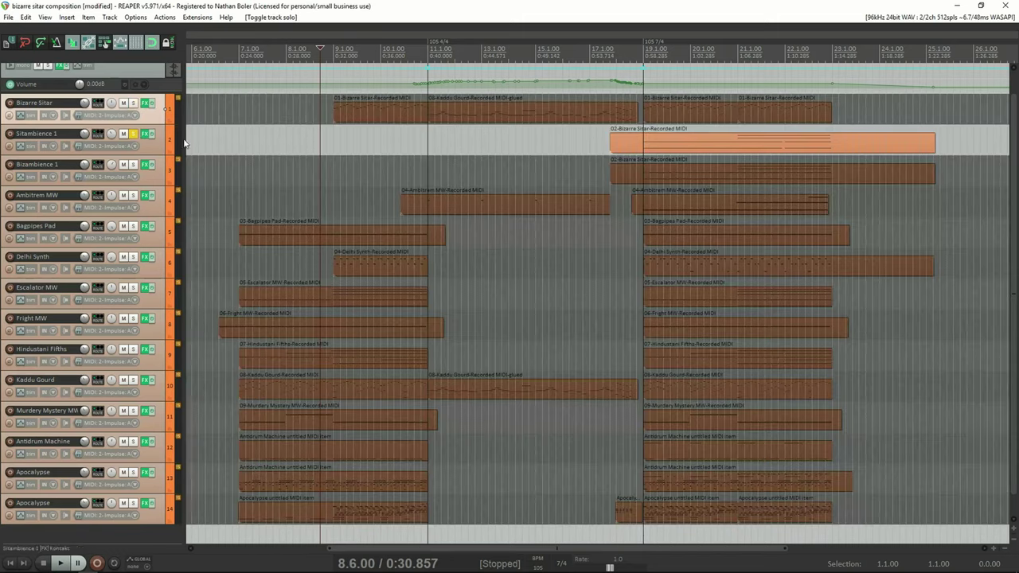
pyautogui.click(632, 139)
pyautogui.press('space')
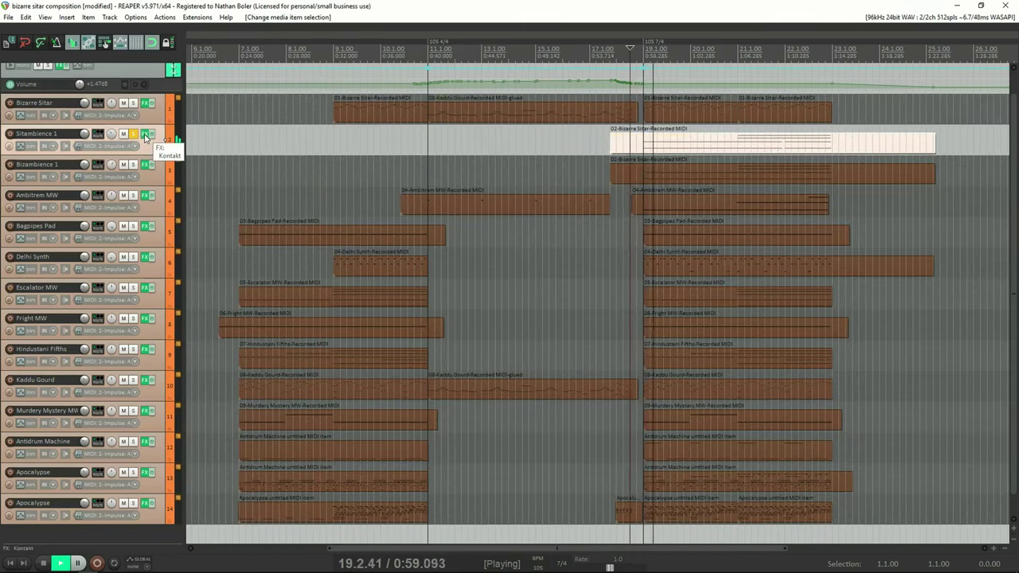
pyautogui.click(147, 134)
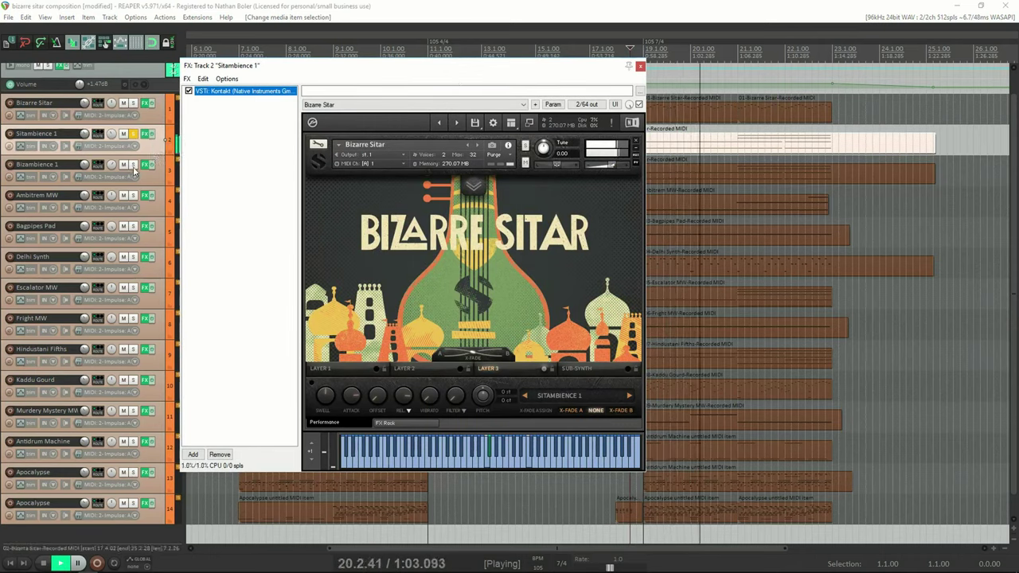
# Step: Add Bizambience 1 to the solo, nudge the instrument window, then close it
pyautogui.click(134, 166)
pyautogui.click(443, 76)
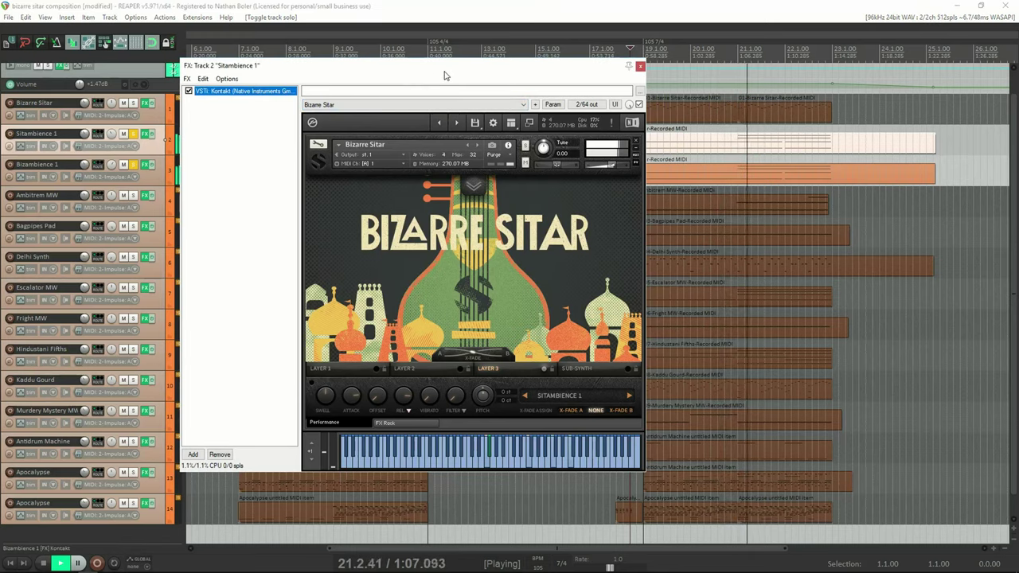
pyautogui.moveTo(443, 76); pyautogui.dragTo(429, 83)
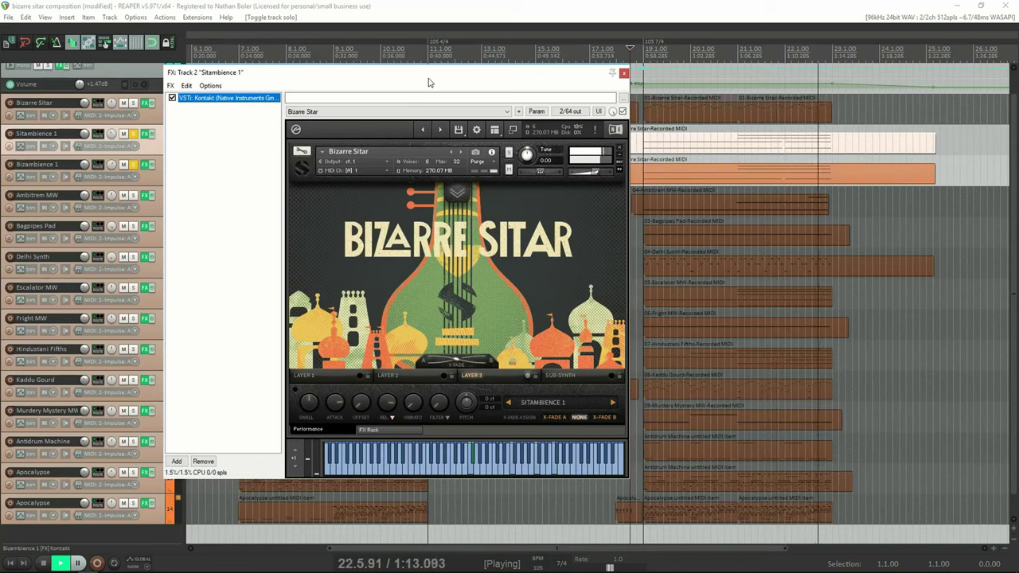
pyautogui.click(625, 74)
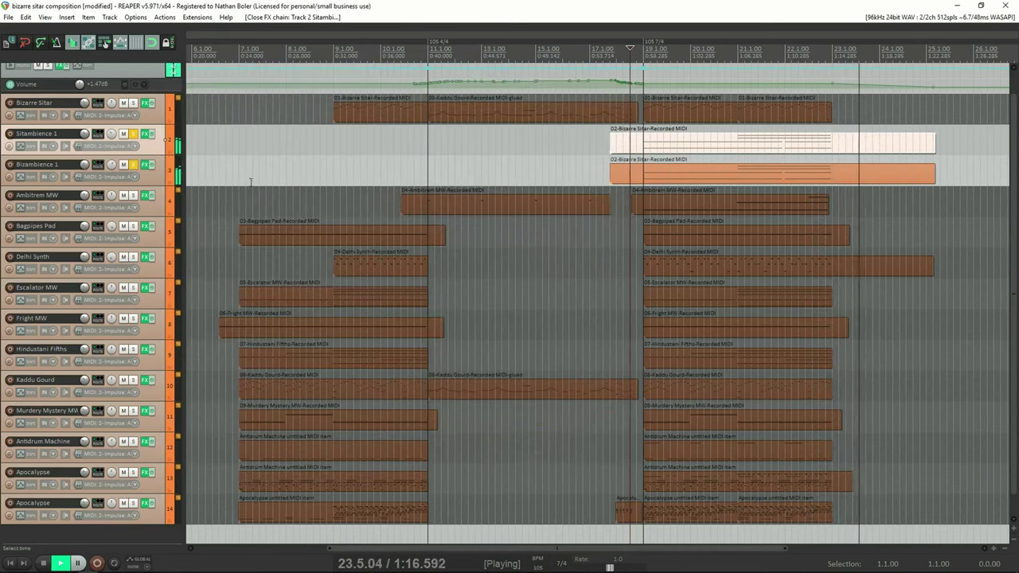
# Step: Stop, clear the Sitambience 1 and Bizambience 1 solos, and play Ambitrem MW soloed
pyautogui.click(133, 165)
pyautogui.press('space')
pyautogui.click(133, 134)
pyautogui.click(133, 196)
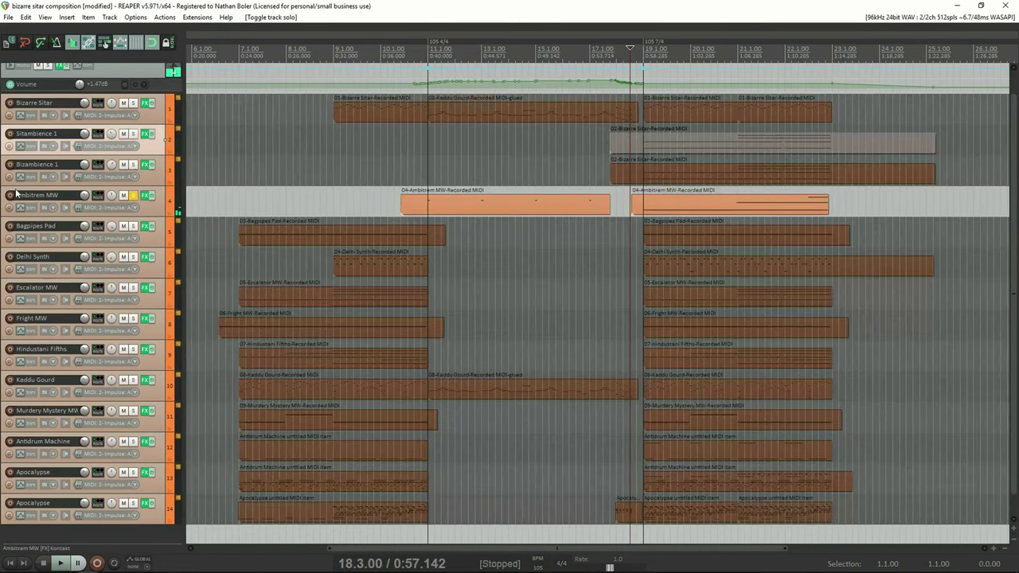
pyautogui.click(408, 209)
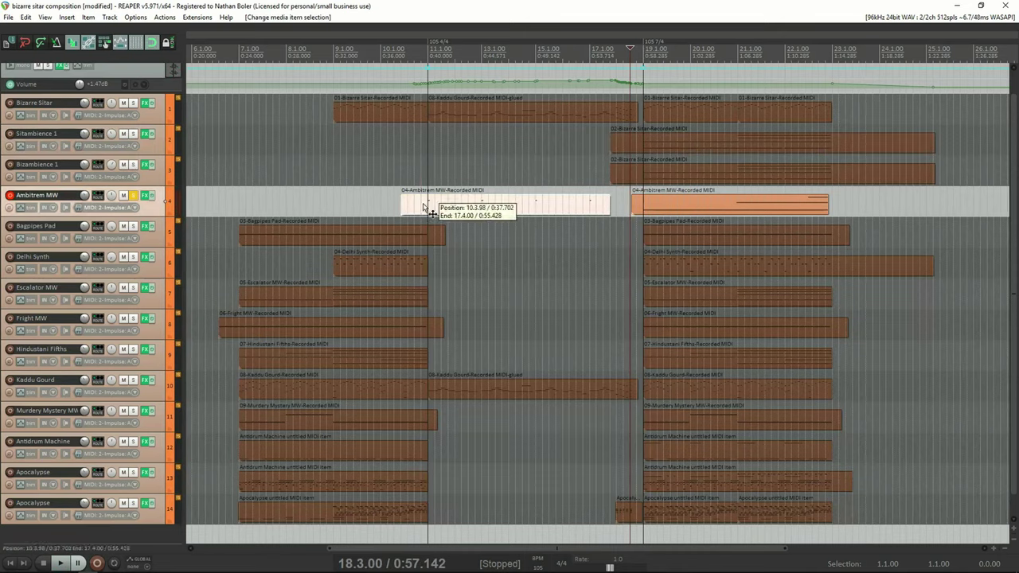
pyautogui.press('space')
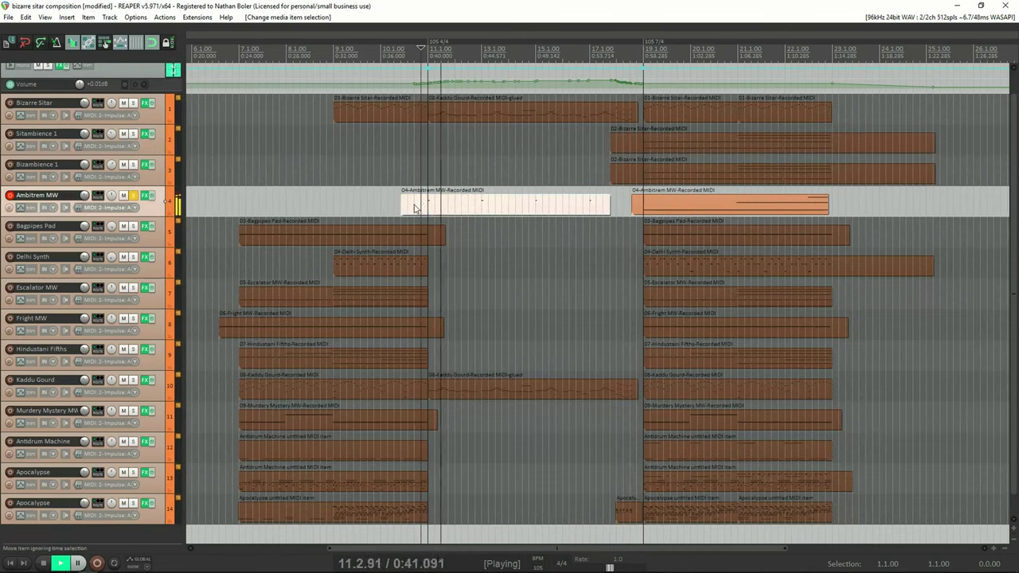
# Step: Show Ambitrem MW's Bowed Tremolo 1 MW Kontakt preset, jump later in the song, then stop
pyautogui.click(147, 195)
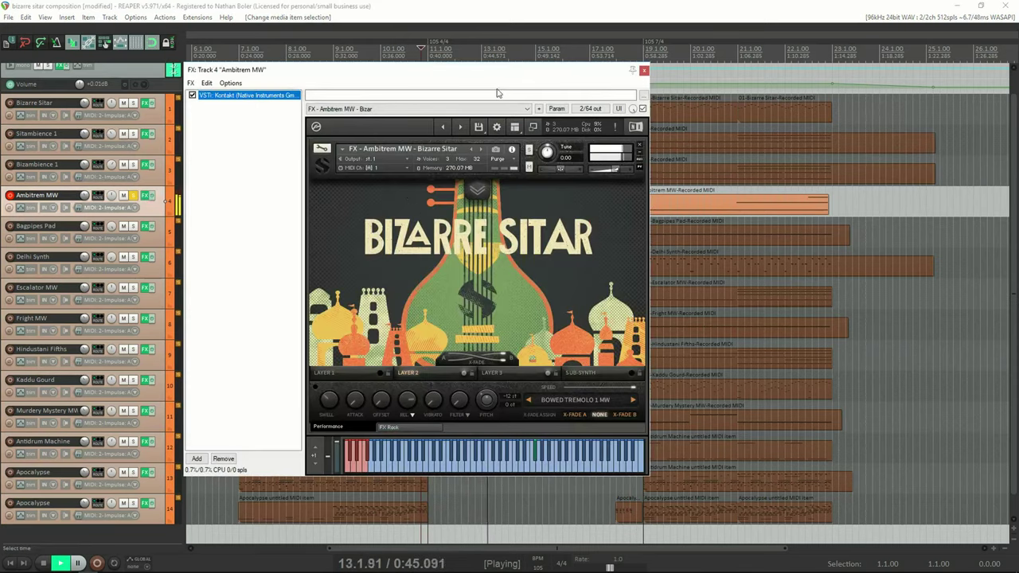
pyautogui.moveTo(507, 77); pyautogui.dragTo(418, 87)
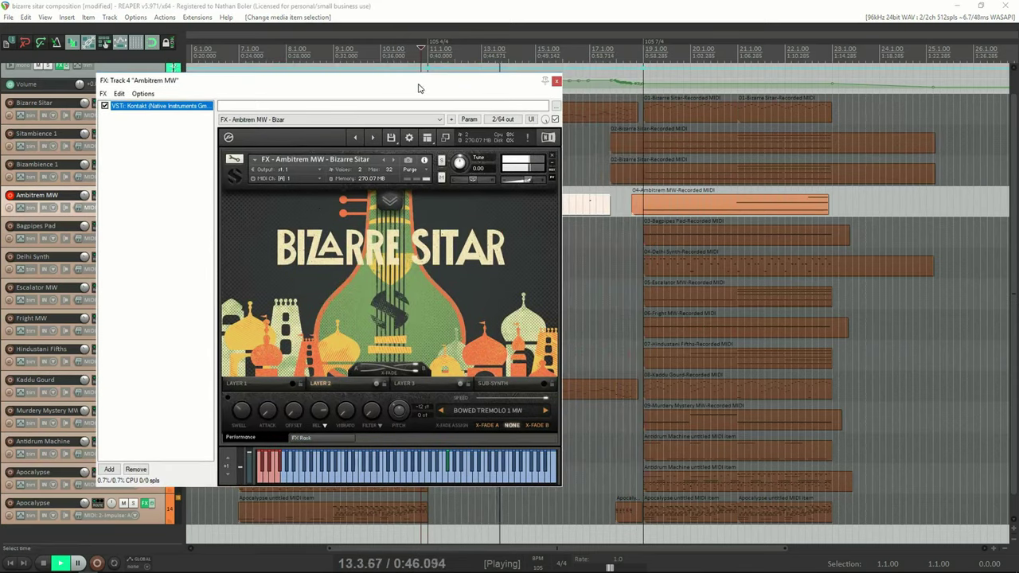
pyautogui.click(632, 59)
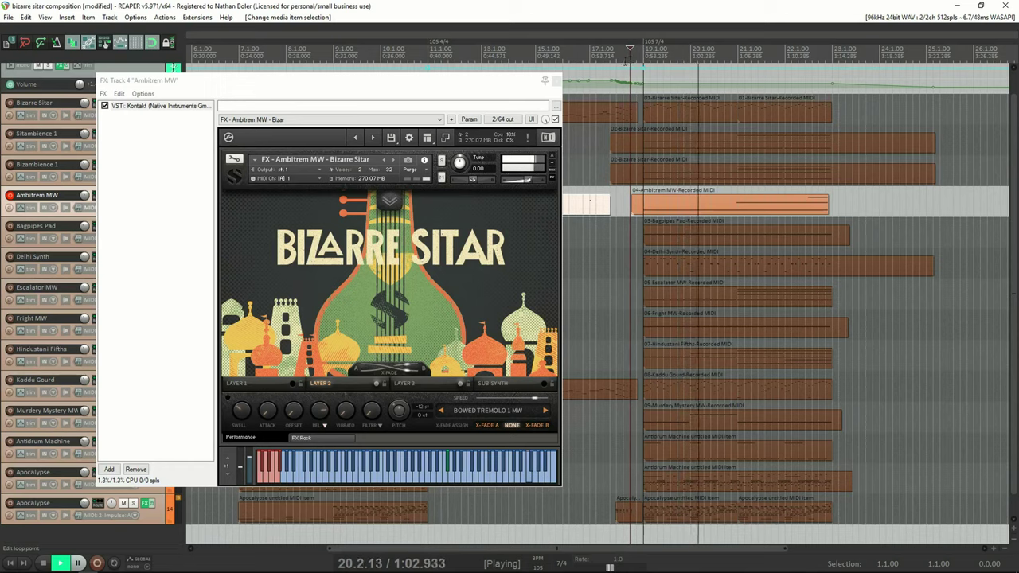
pyautogui.press('space')
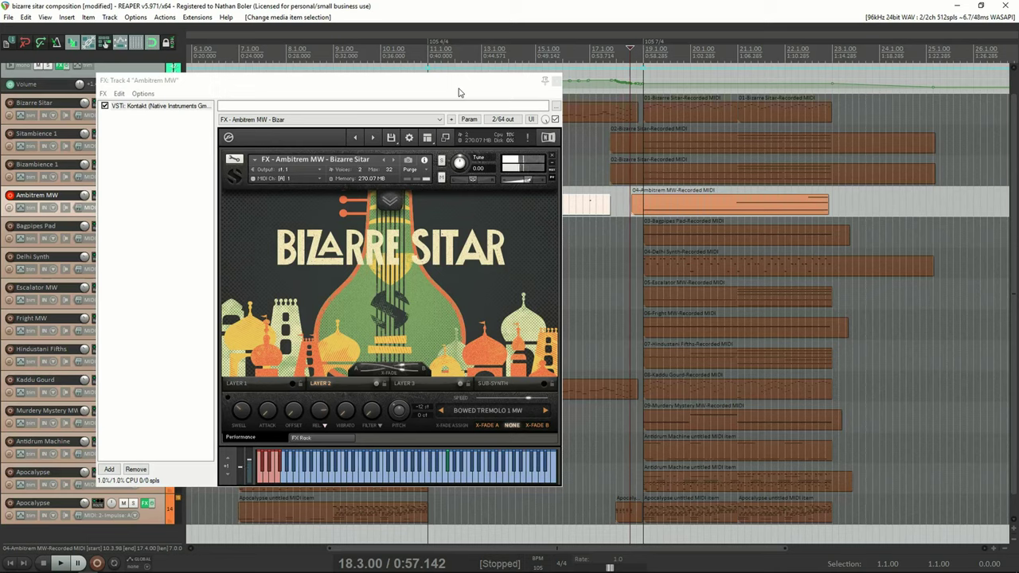
# Step: Move the solo from Ambitrem MW to Bagpipes Pad and play it with its Bowed Sustain preset showing
pyautogui.click(558, 80)
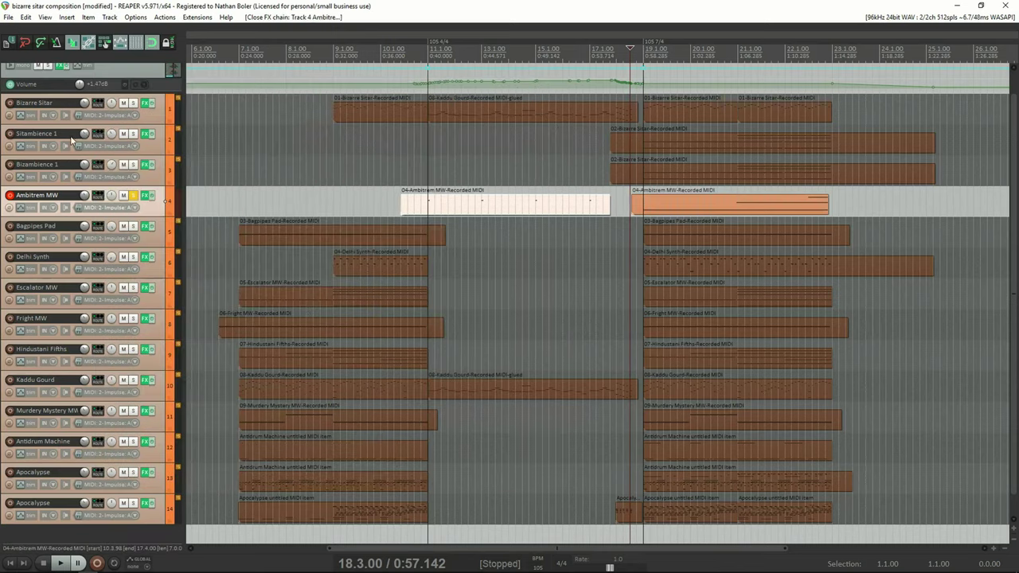
pyautogui.click(132, 196)
pyautogui.click(132, 227)
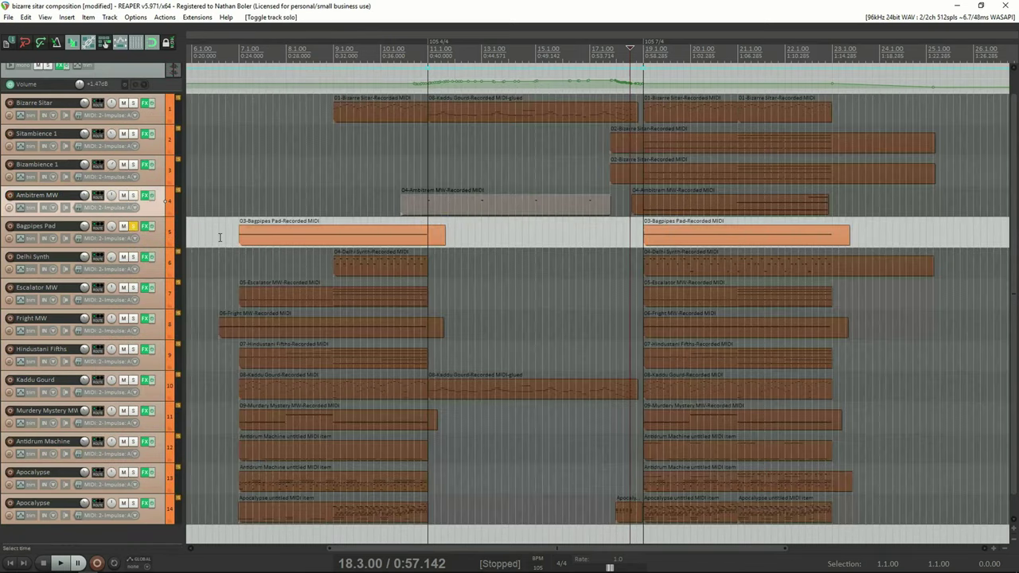
pyautogui.click(146, 226)
pyautogui.press('space')
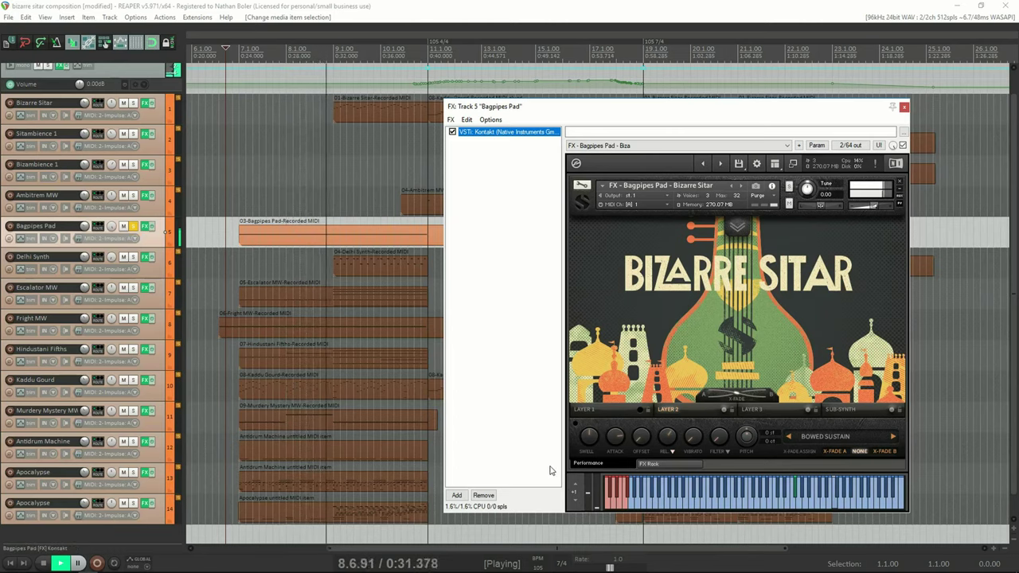
pyautogui.click(892, 106)
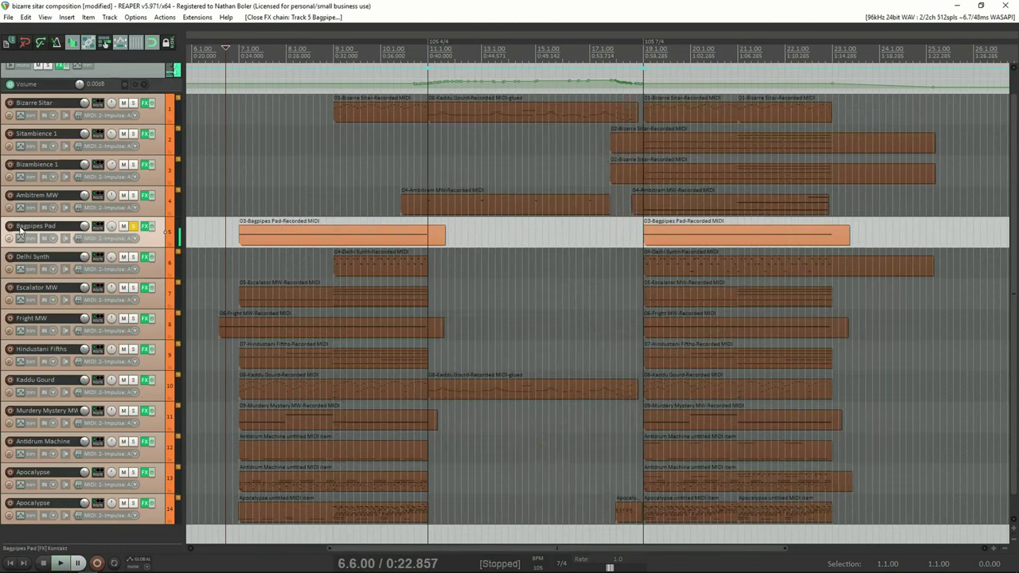
# Step: Move the solo to Delhi Synth, play from near bar 9, and view its Strum Unison MW Speed preset
pyautogui.click(133, 227)
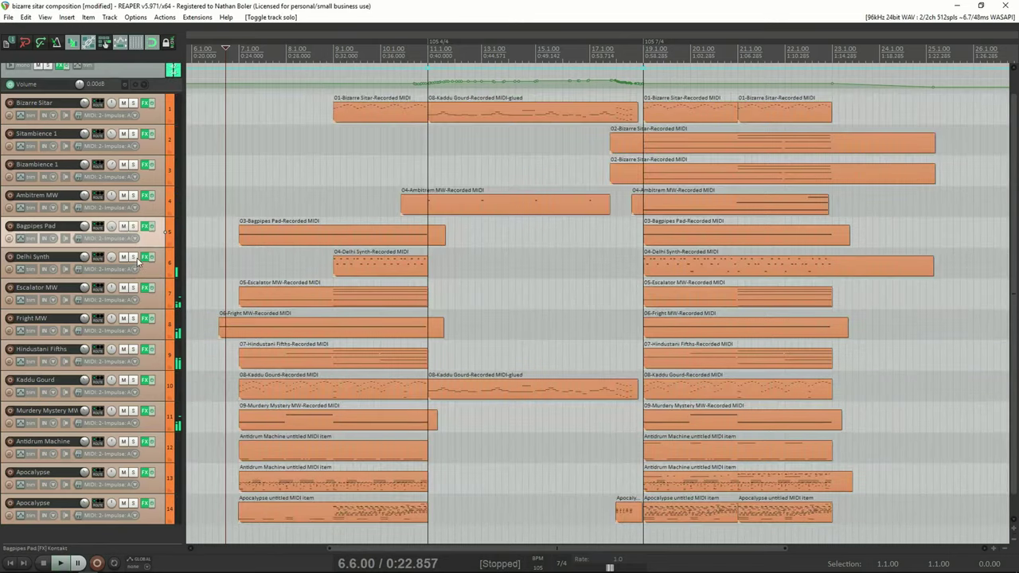
pyautogui.click(133, 257)
pyautogui.click(325, 263)
pyautogui.press('space')
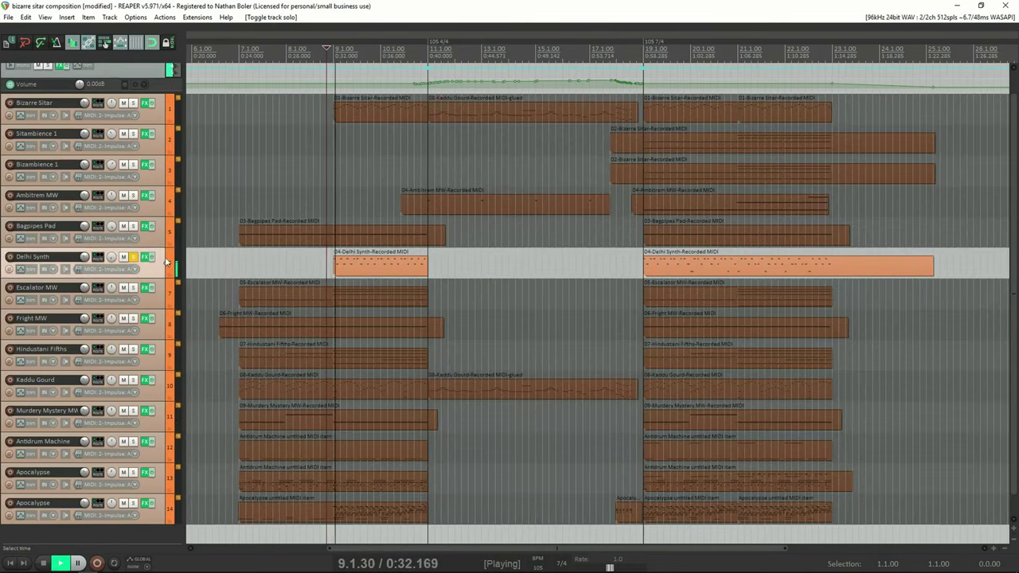
pyautogui.click(143, 261)
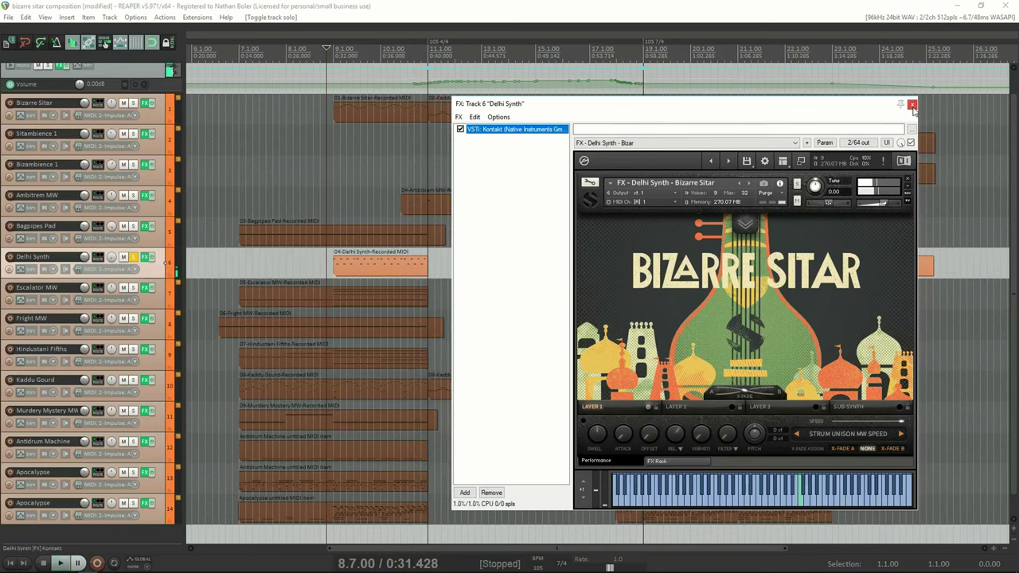
pyautogui.click(913, 105)
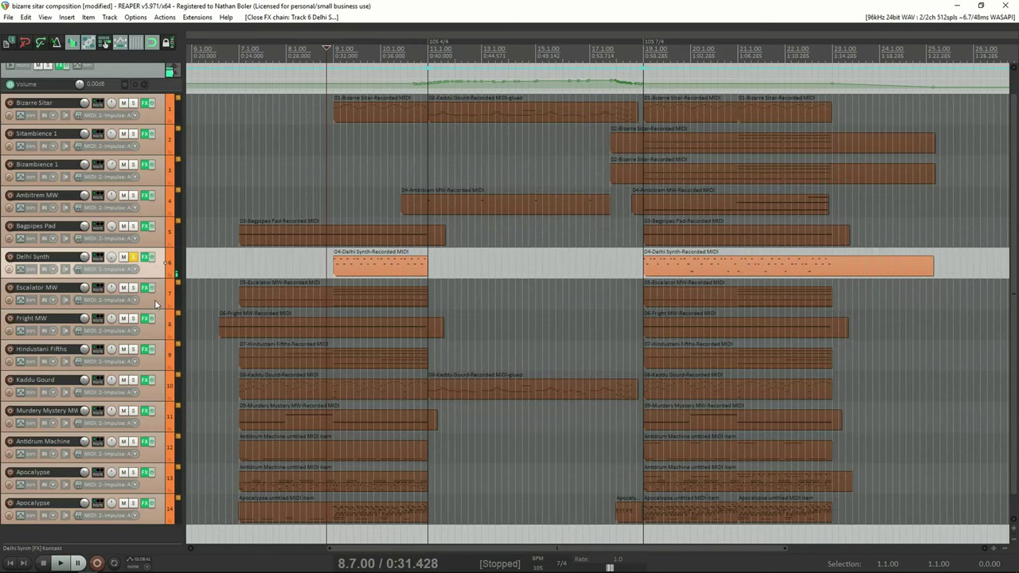
# Step: Select the Escalator MW items, play them, and show the Pluck Note 1 Kontakt preset
pyautogui.doubleClick(137, 293)
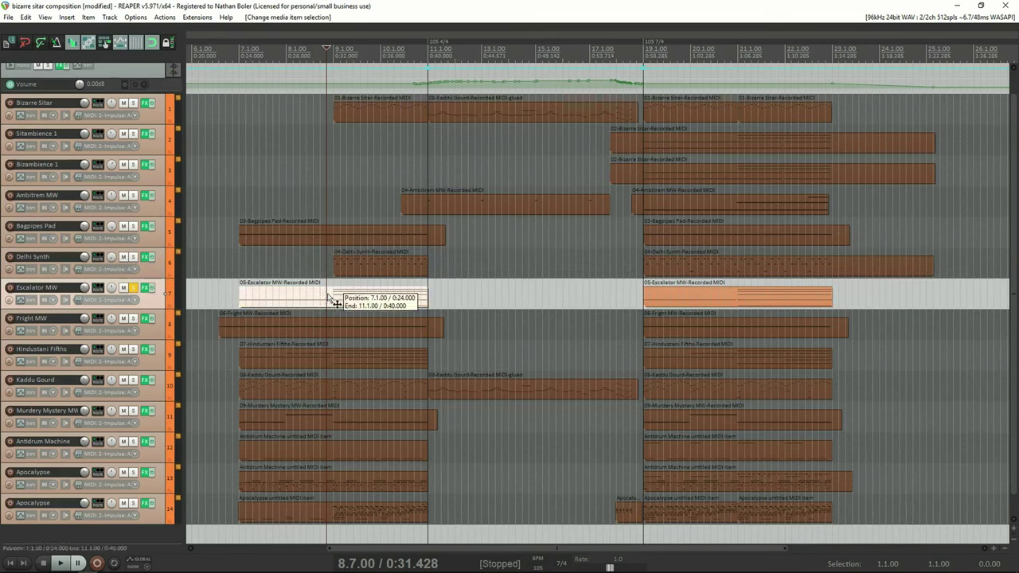
pyautogui.press('space')
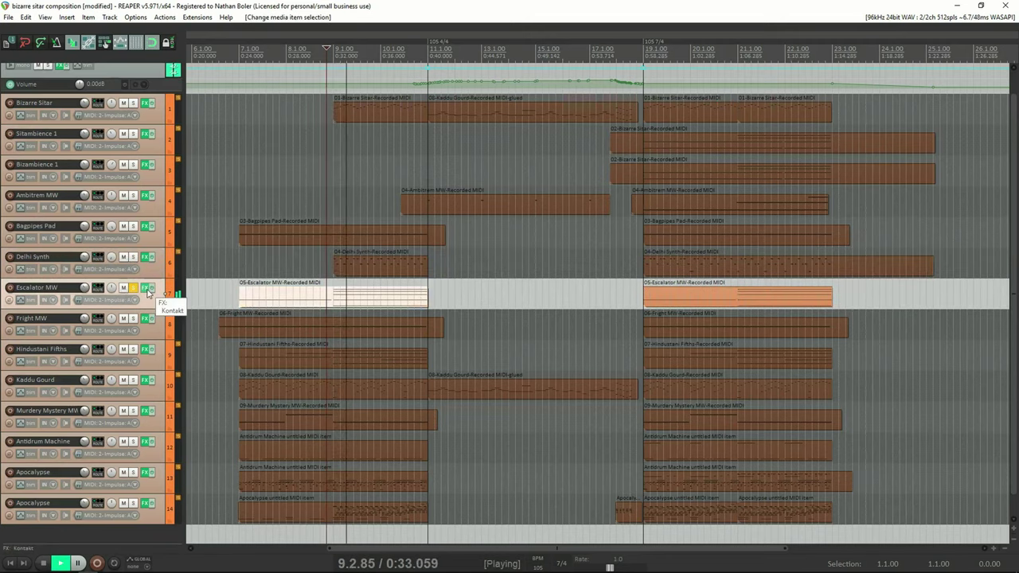
pyautogui.click(147, 288)
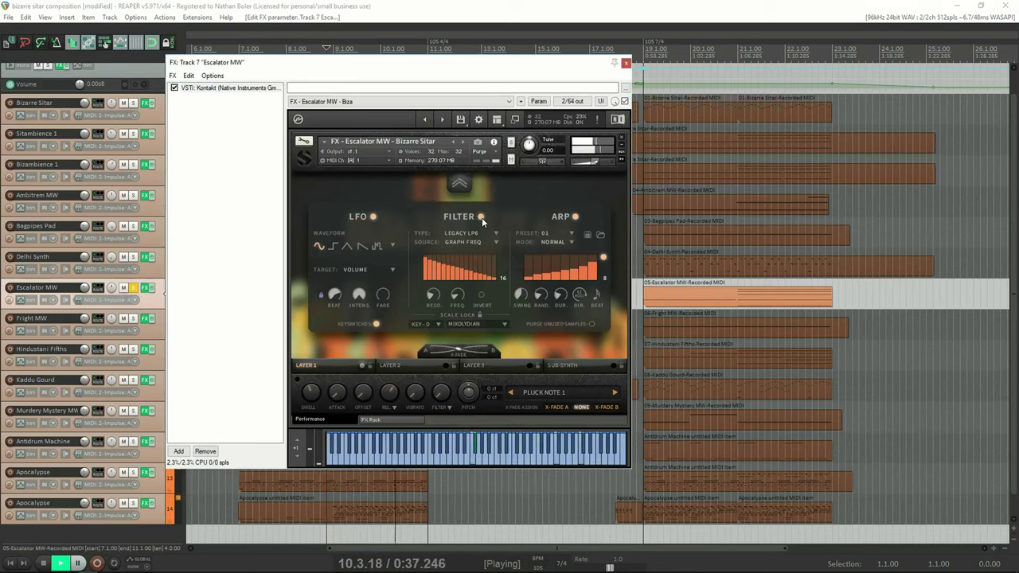
# Step: Close Escalator MW's instrument, move the play position, then solo Fright MW and open its Kontakt
pyautogui.click(627, 64)
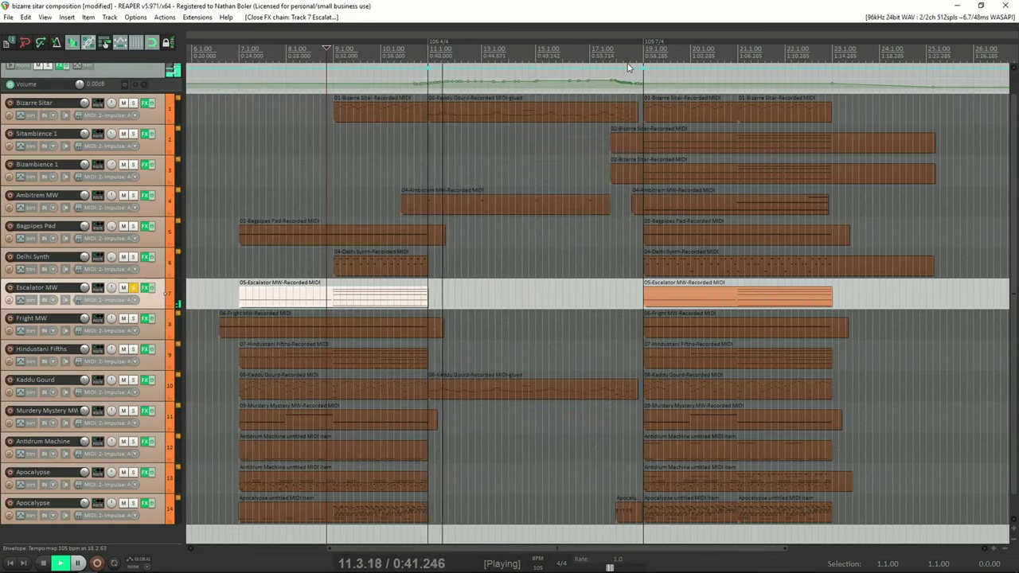
pyautogui.click(638, 293)
pyautogui.click(133, 318)
pyautogui.click(147, 319)
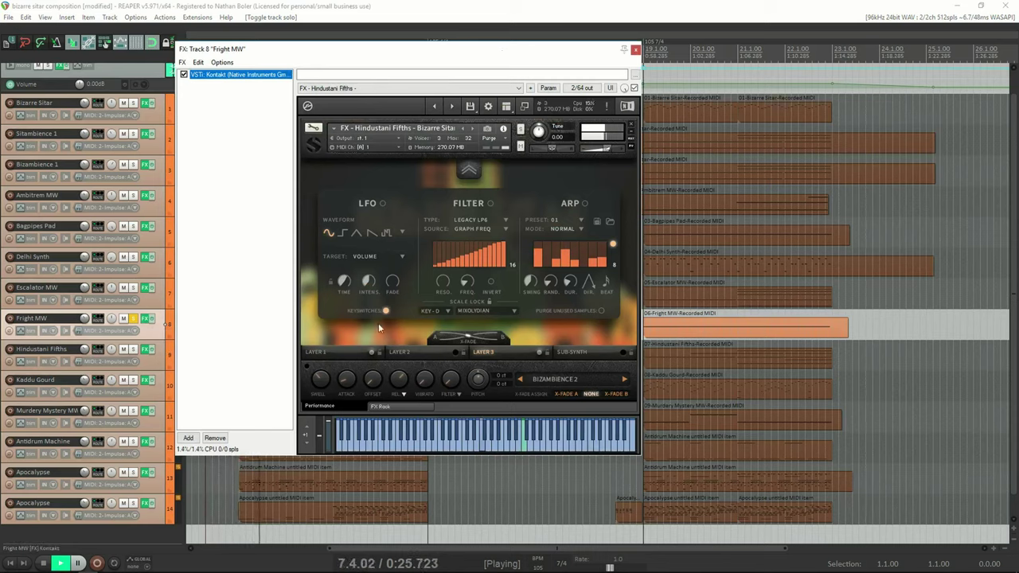
# Step: Browse the first and BIZAMBIENCE 2 layer preset lists without changes, then close the instrument
pyautogui.click(322, 354)
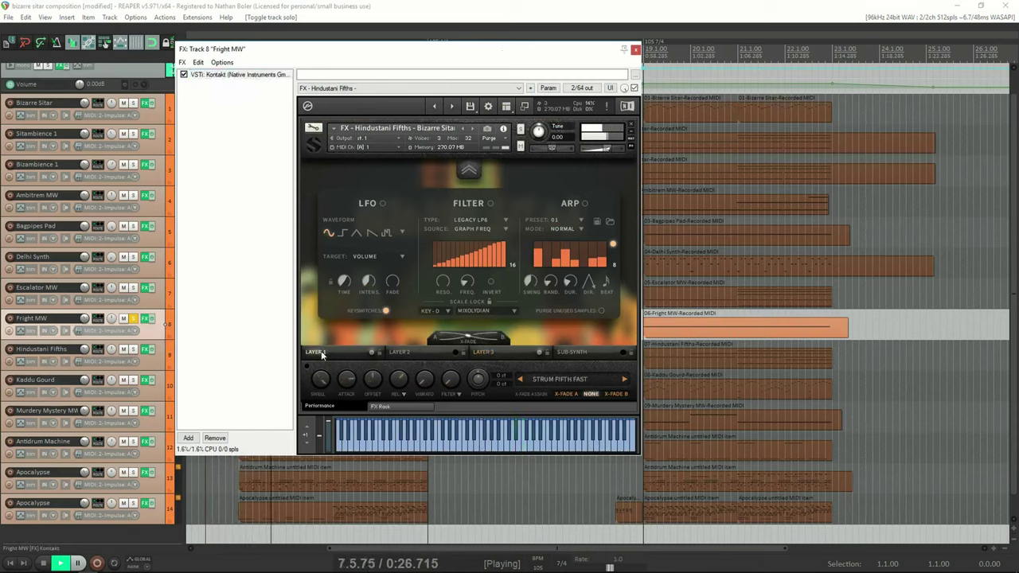
pyautogui.click(561, 381)
pyautogui.click(485, 352)
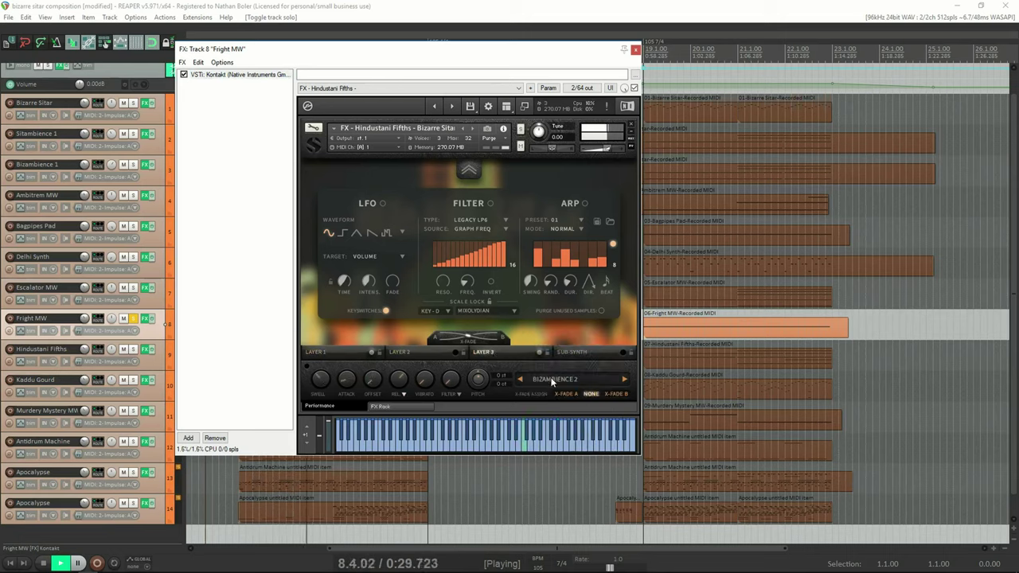
pyautogui.click(552, 381)
pyautogui.click(493, 353)
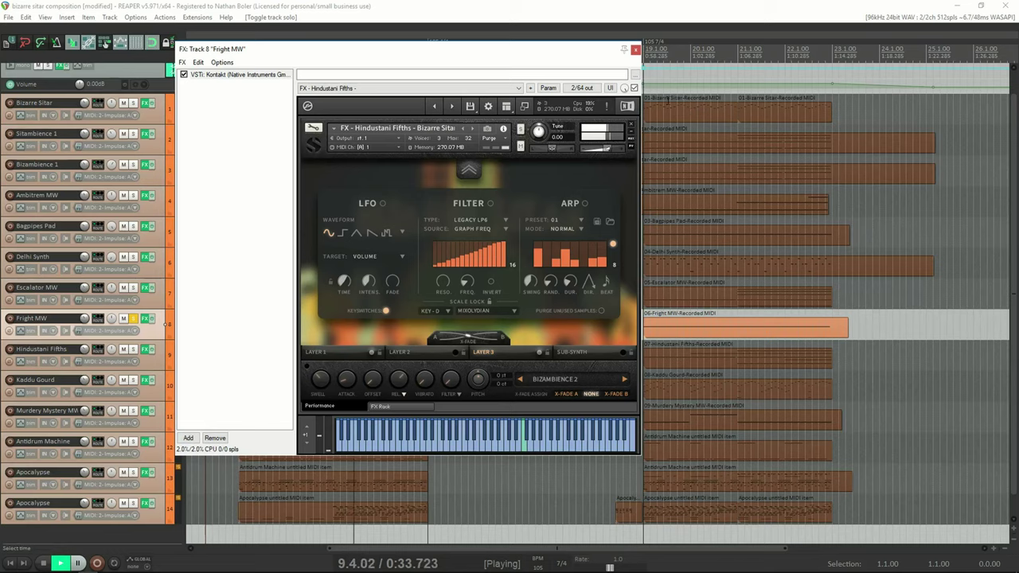
pyautogui.click(636, 51)
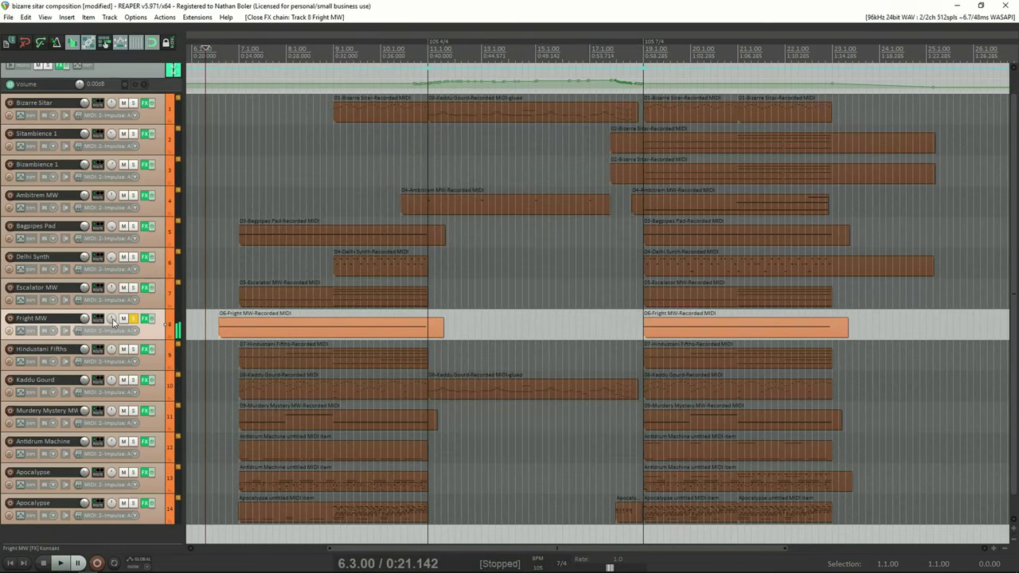
# Step: Play Hindustani Fifths soloed, showing its Bizarre Sitar Kontakt window moved right, then close it
pyautogui.press('space')
pyautogui.click(133, 350)
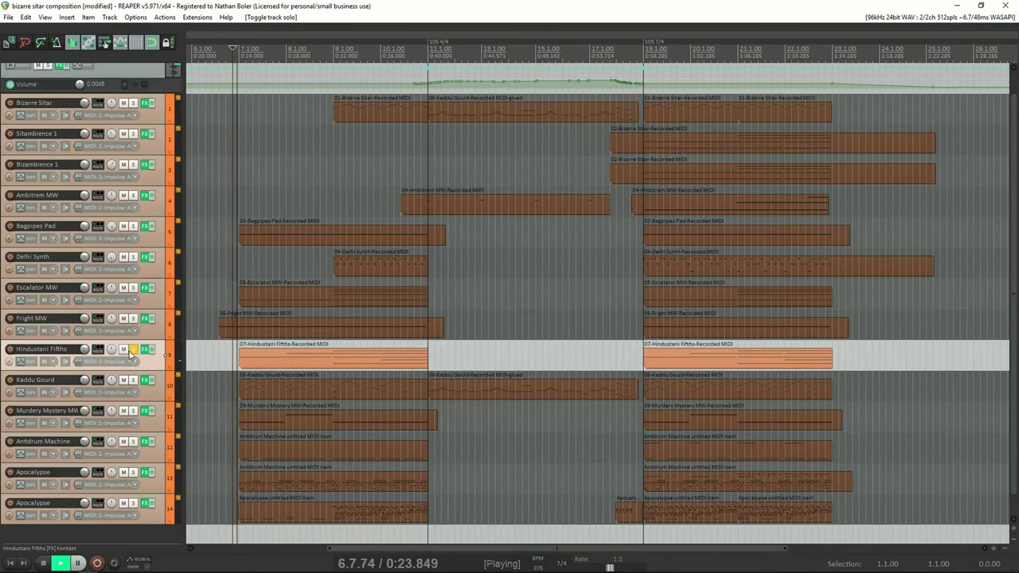
pyautogui.click(148, 350)
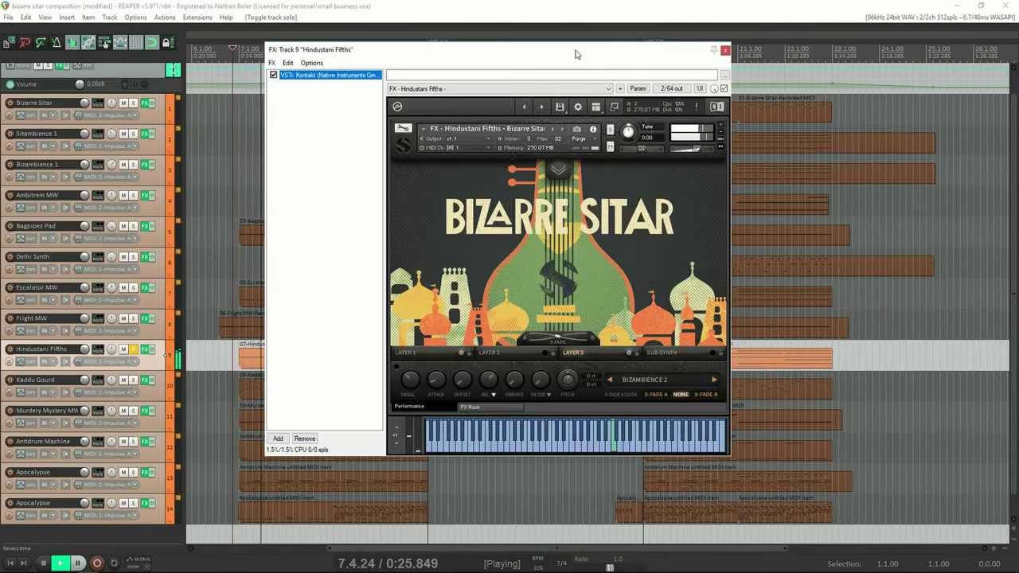
pyautogui.moveTo(575, 55); pyautogui.dragTo(757, 67)
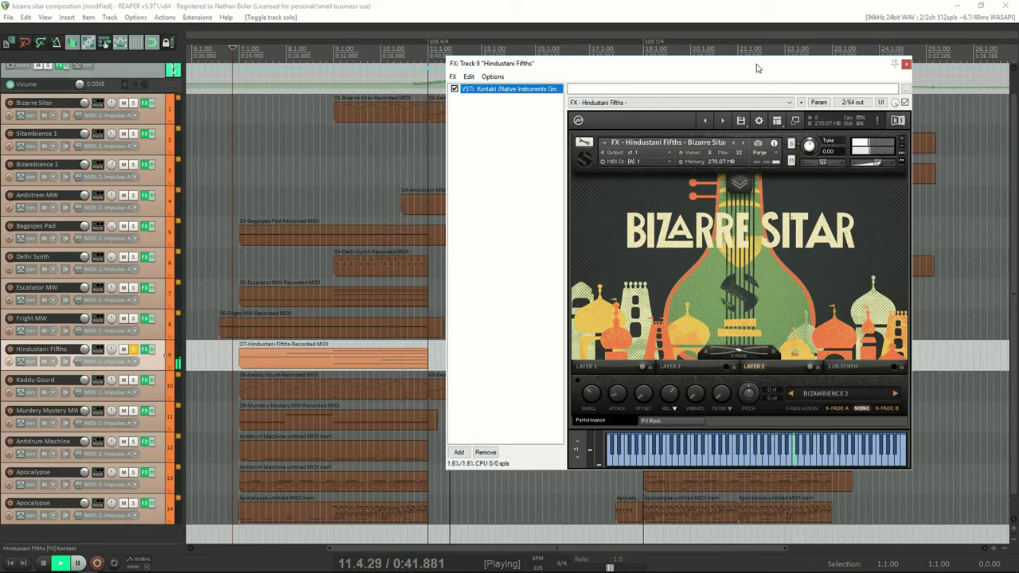
pyautogui.click(906, 63)
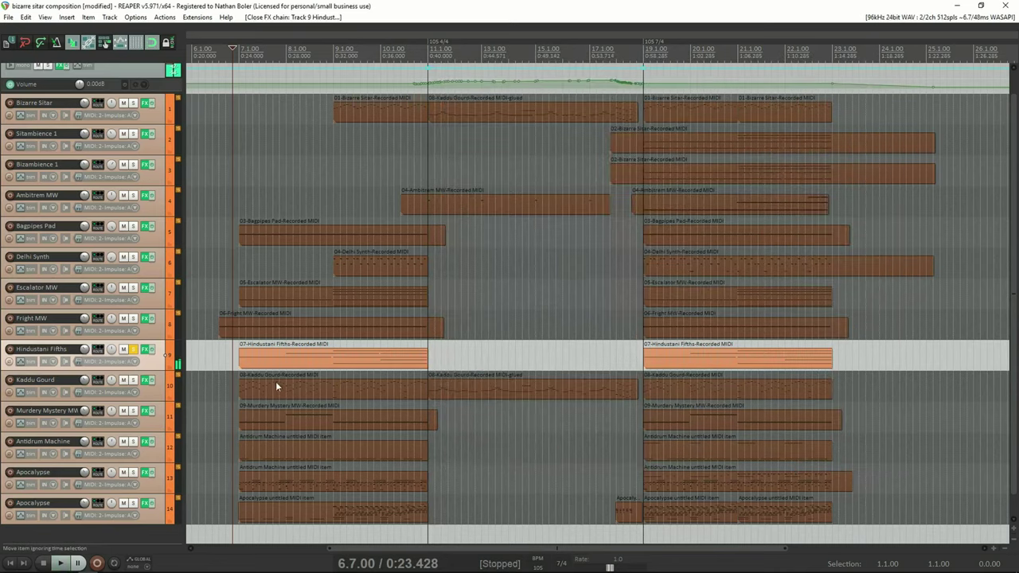
# Step: Move the solo from Hindustani Fifths to Kaddu Gourd and start playback
pyautogui.click(132, 381)
pyautogui.click(134, 351)
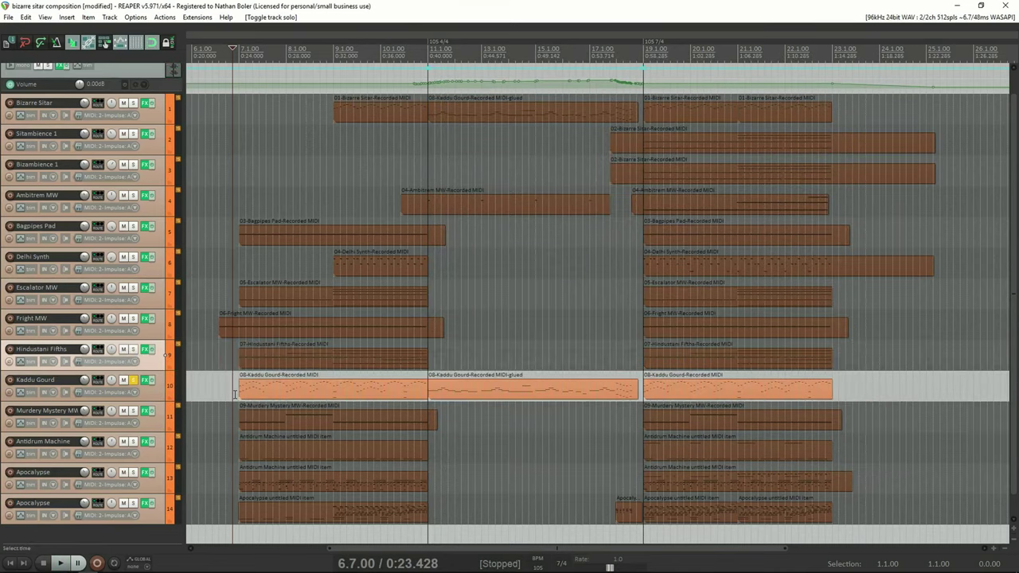
pyautogui.click(235, 395)
pyautogui.press('space')
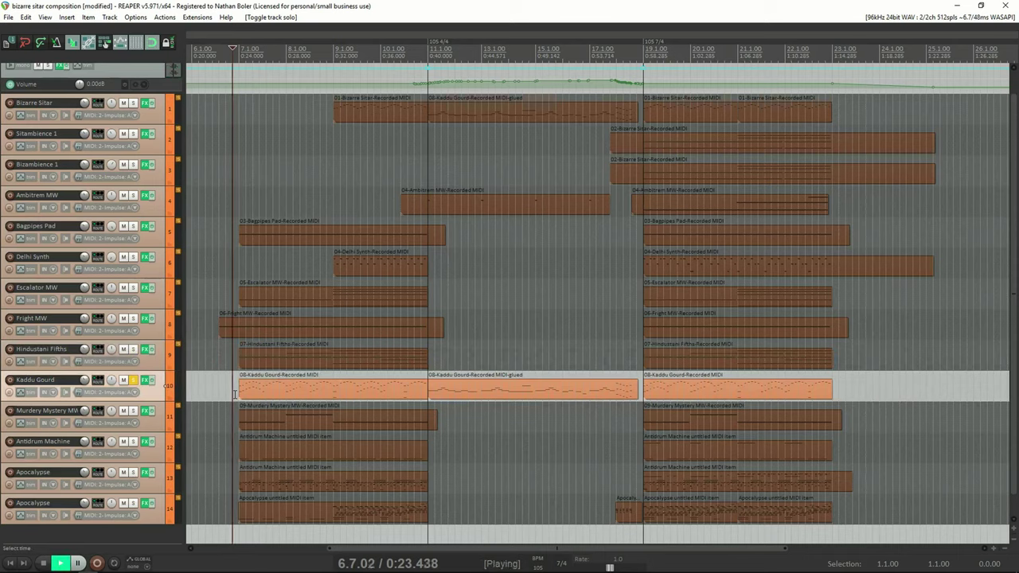
# Step: Show each Kaddu Gourd Kontakt layer preset, including the sub-synth, then close it and stop playback
pyautogui.click(147, 381)
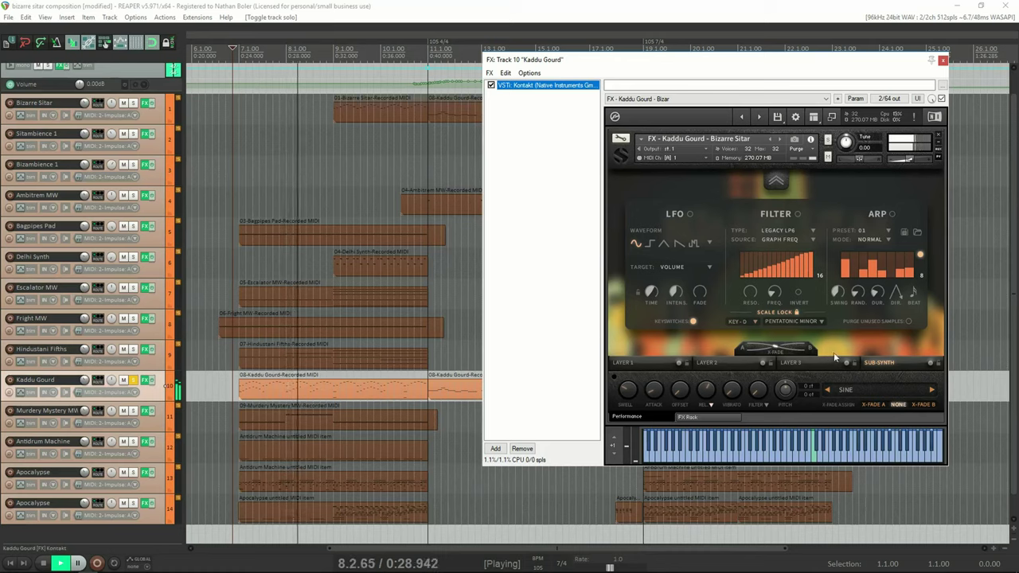
pyautogui.click(635, 363)
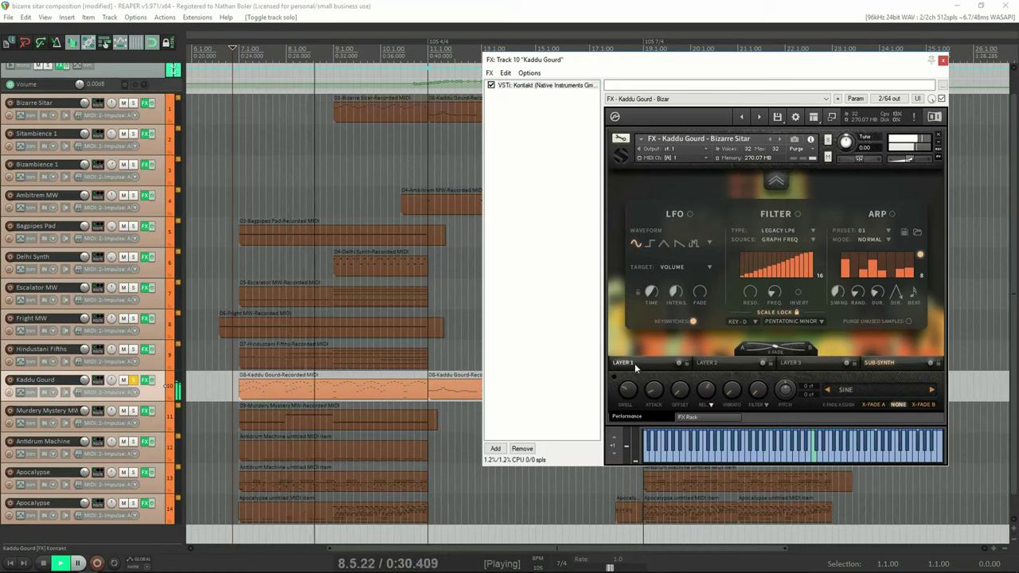
pyautogui.click(723, 363)
pyautogui.click(790, 363)
pyautogui.click(879, 363)
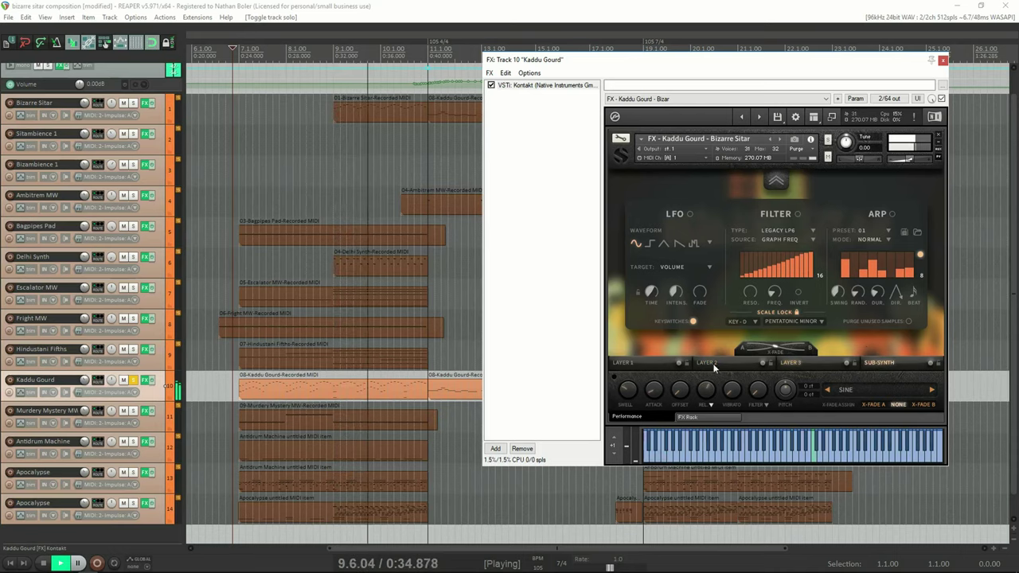
pyautogui.click(622, 364)
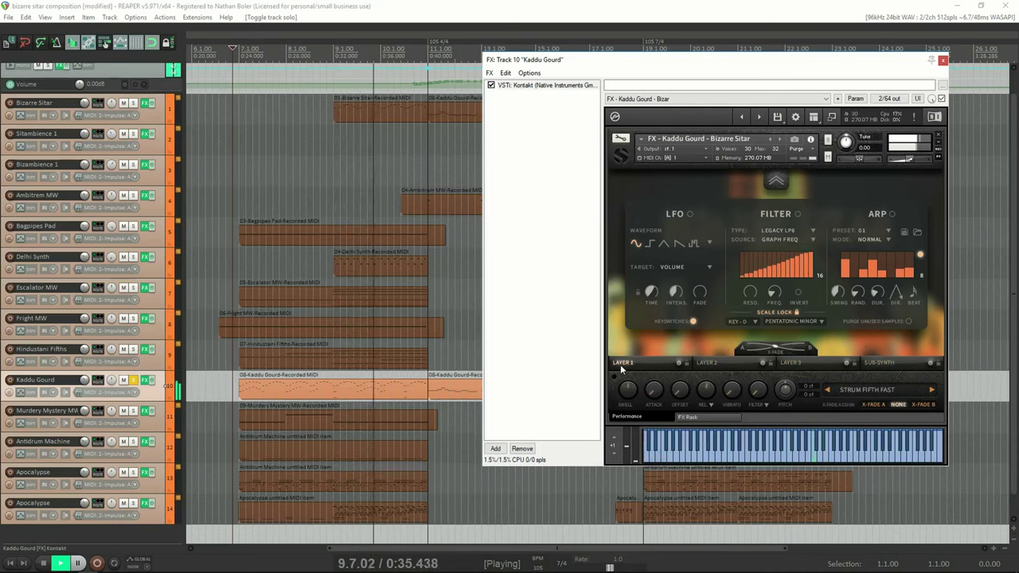
pyautogui.click(942, 61)
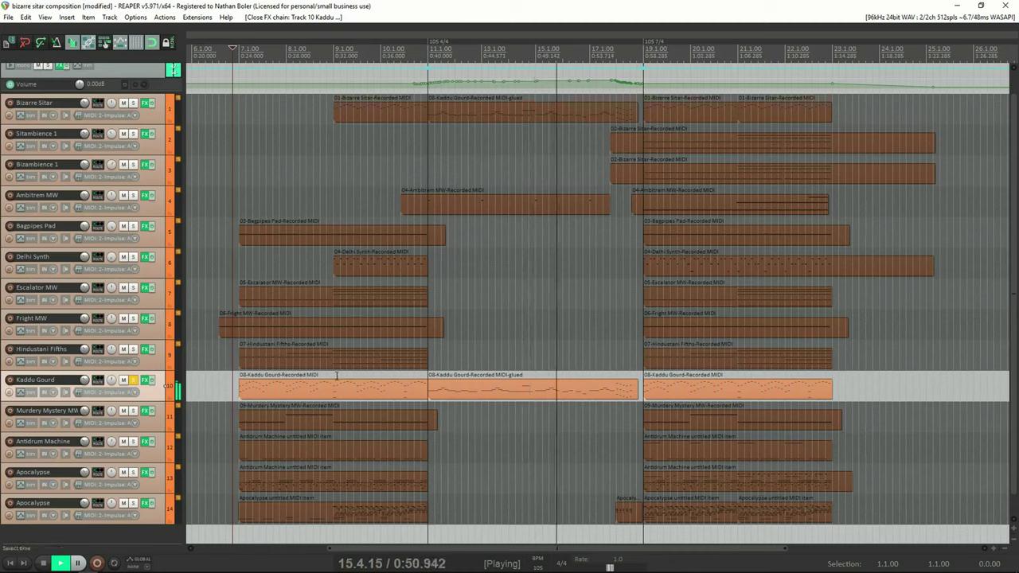
pyautogui.press('space')
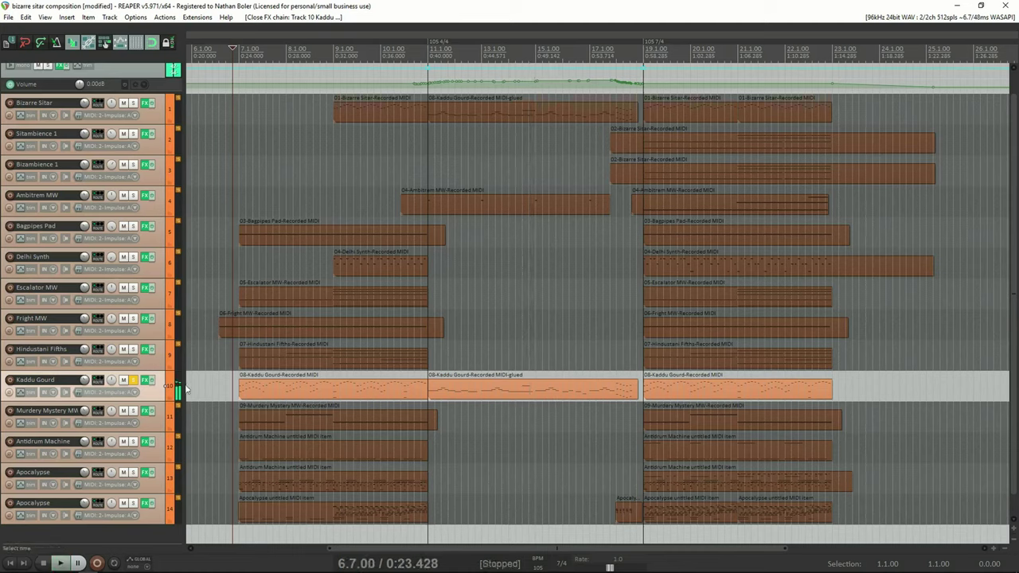
# Step: Solo Murdery Mystery MW instead of Kaddu Gourd and play from its MIDI item start
pyautogui.click(133, 410)
pyautogui.click(133, 380)
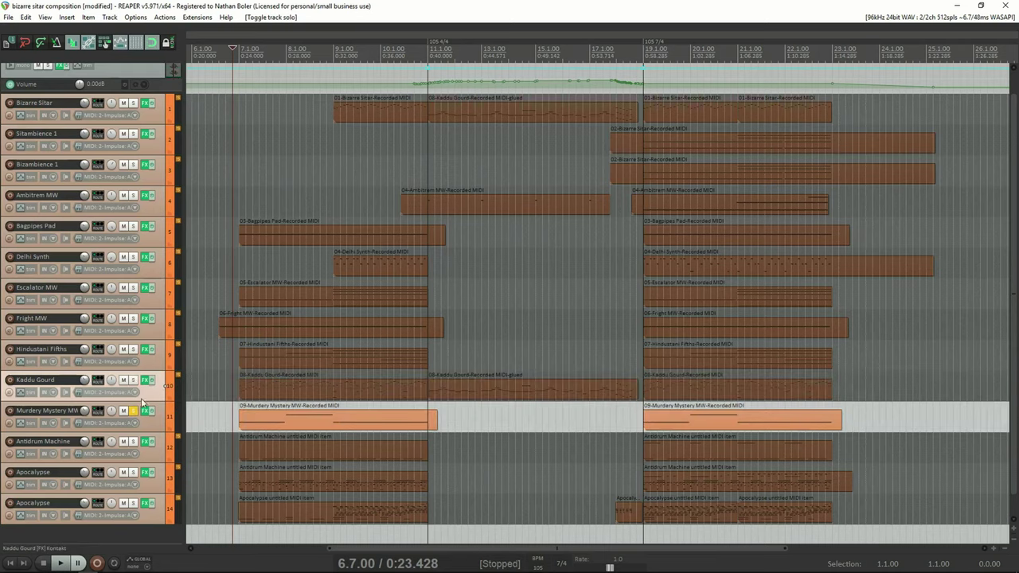
pyautogui.click(243, 418)
pyautogui.press('space')
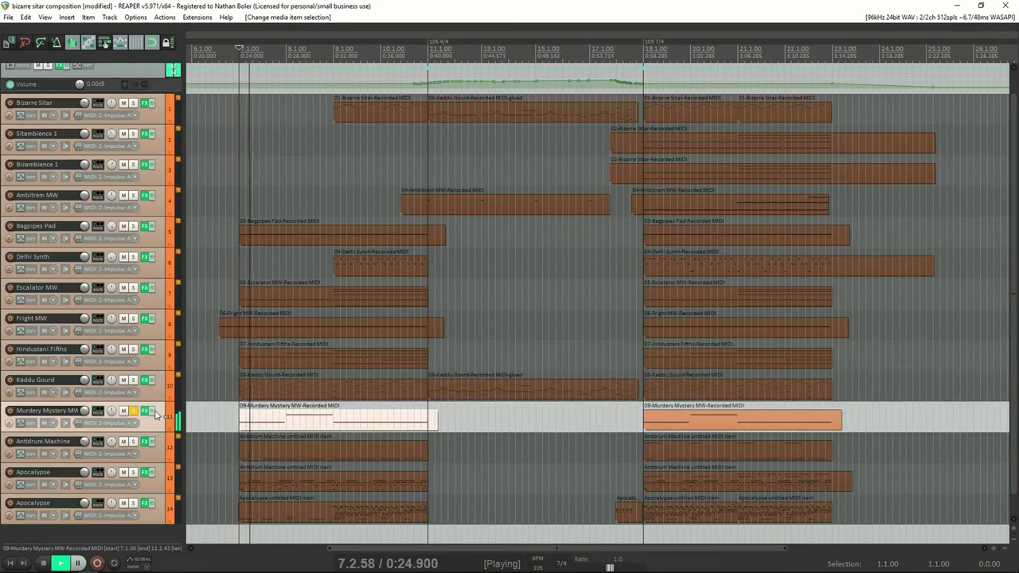
# Step: Show Murdery Mystery MW's Kontakt instrument, close it, stop playback, and solo Antidrum Machine
pyautogui.click(147, 412)
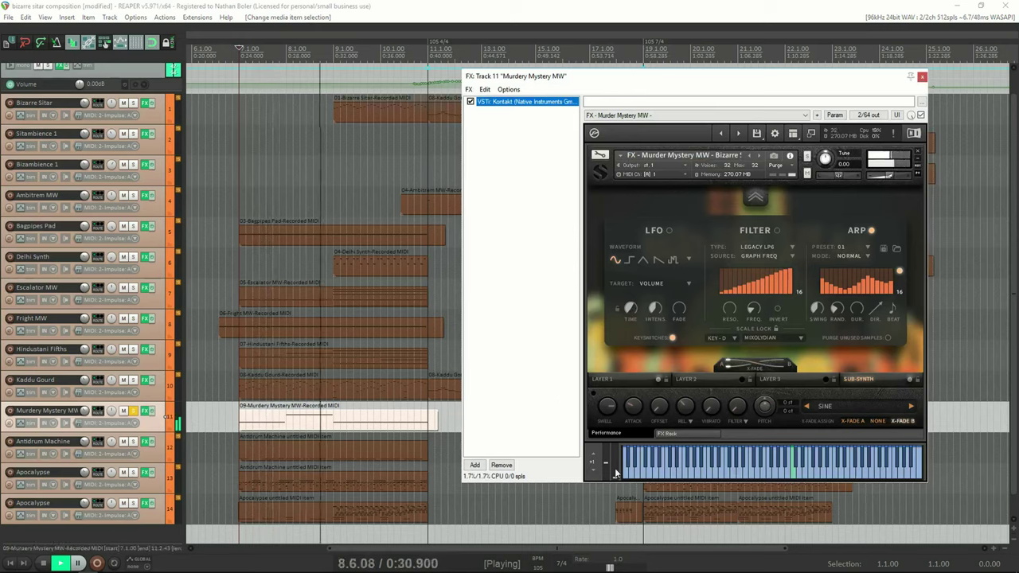
pyautogui.click(613, 443)
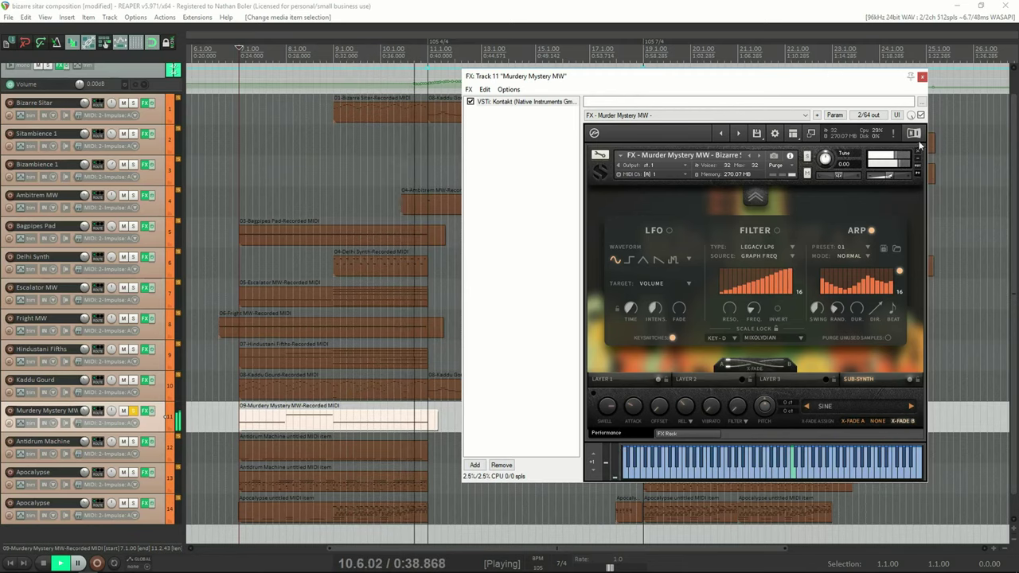
pyautogui.press('Escape')
pyautogui.press('space')
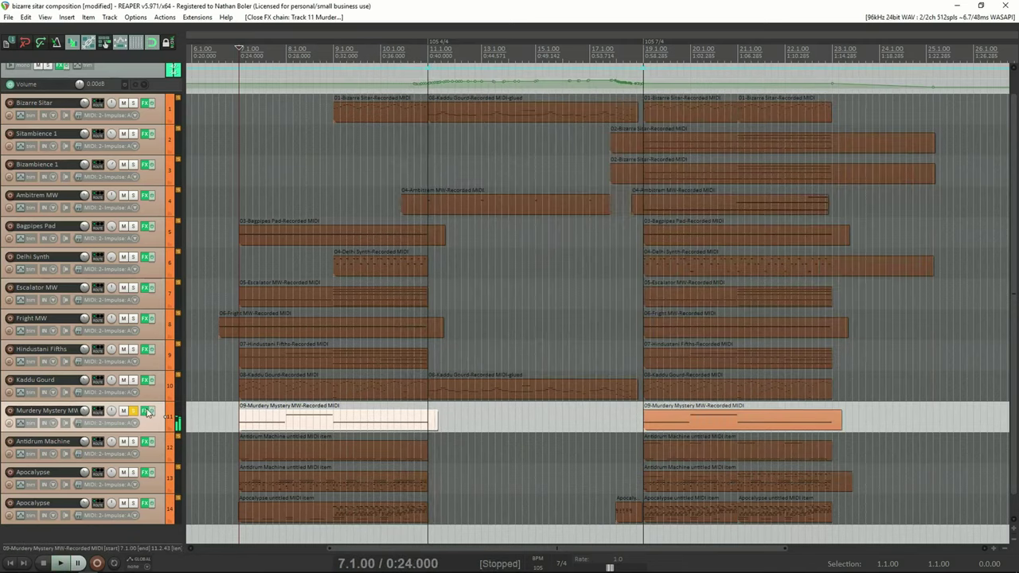
pyautogui.click(133, 442)
# Step: Unsolo Murdery Mystery MW and play Antidrum Machine from near bar 18 with its instrument shown
pyautogui.click(133, 413)
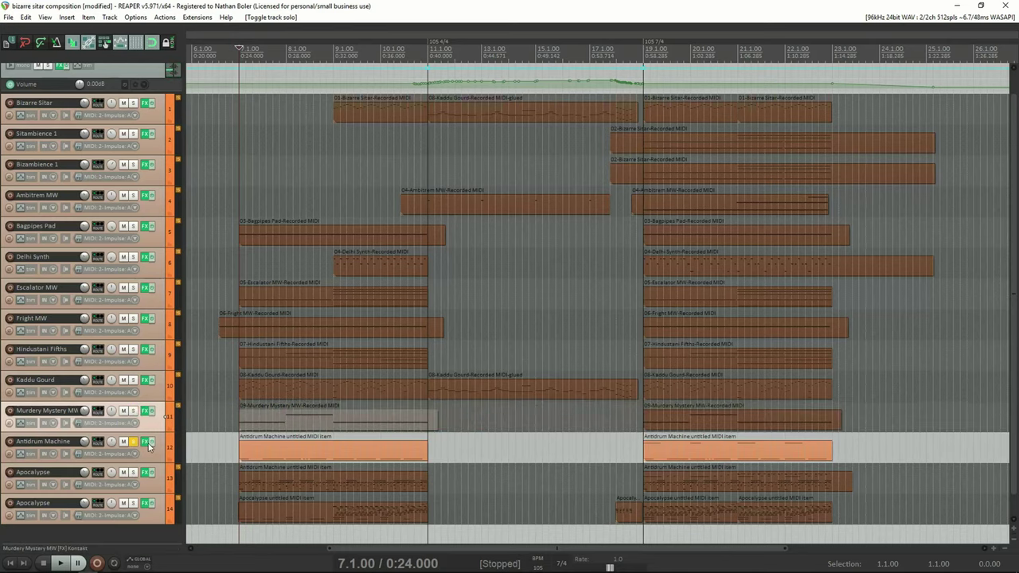
pyautogui.click(148, 443)
pyautogui.click(635, 451)
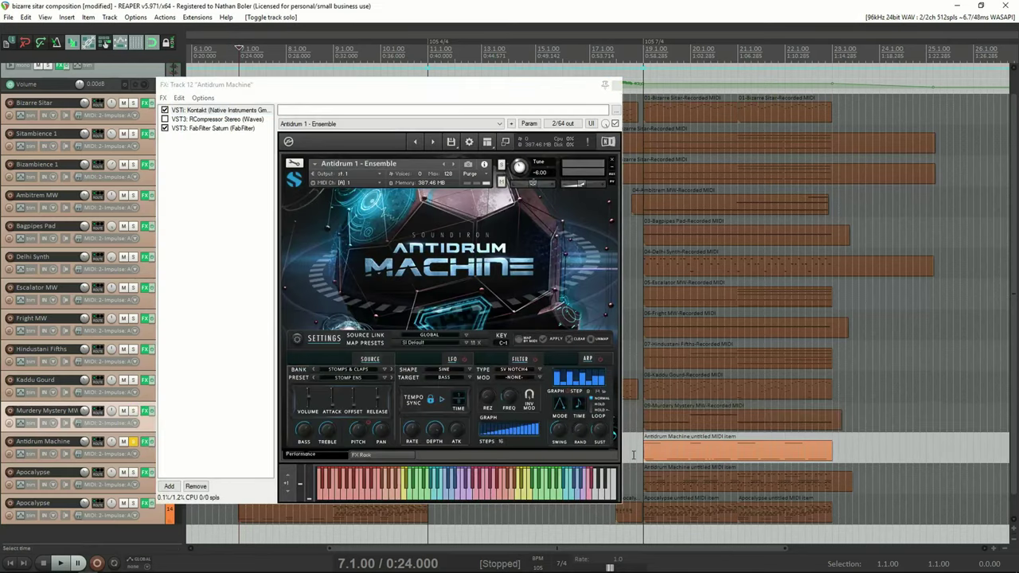
pyautogui.press('space')
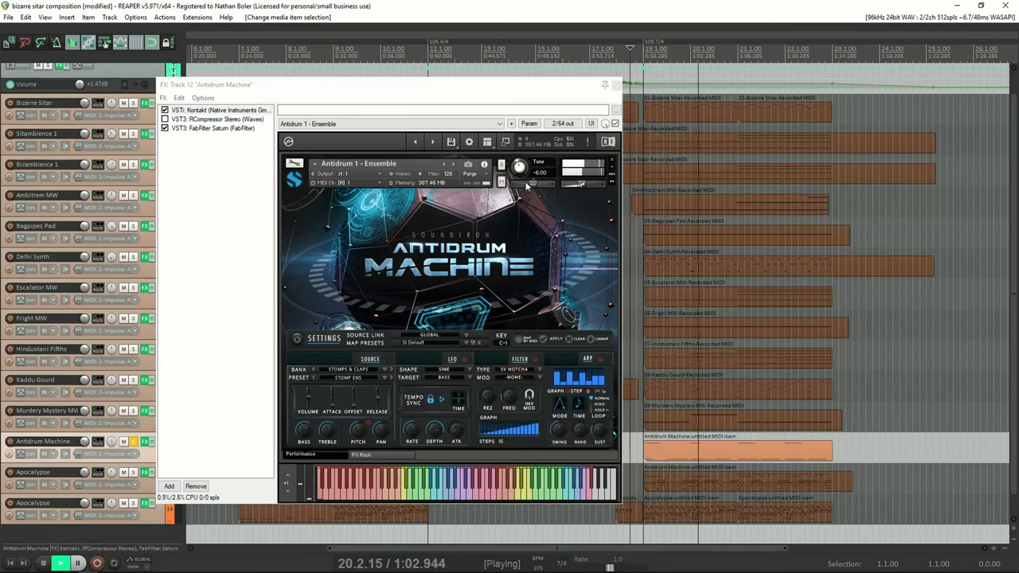
pyautogui.click(605, 84)
# Step: Solo the Apocalypse tracks, show their APE Elements All patch, then close it and stop
pyautogui.click(133, 472)
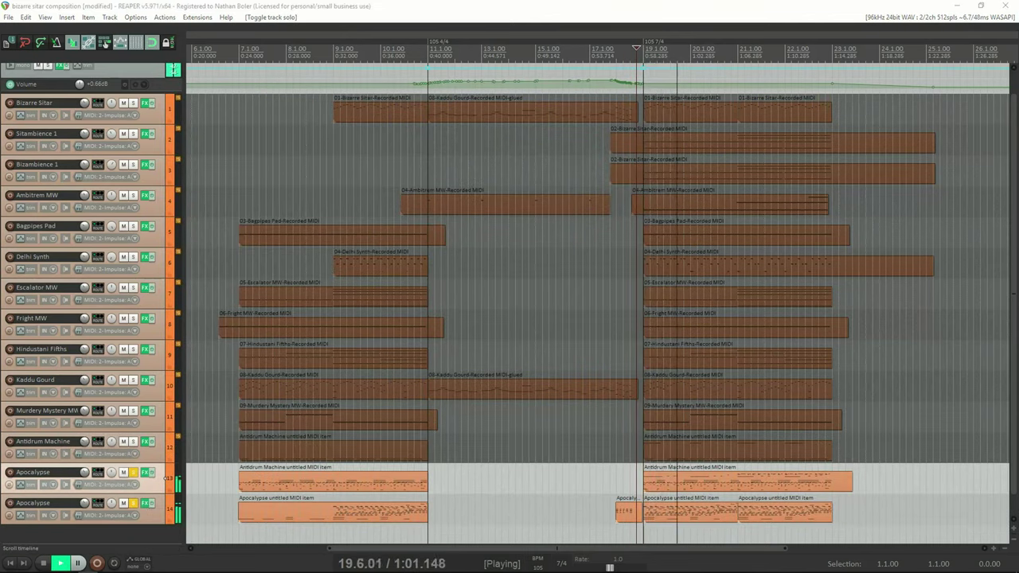
pyautogui.click(148, 504)
pyautogui.moveTo(611, 71); pyautogui.dragTo(448, 82)
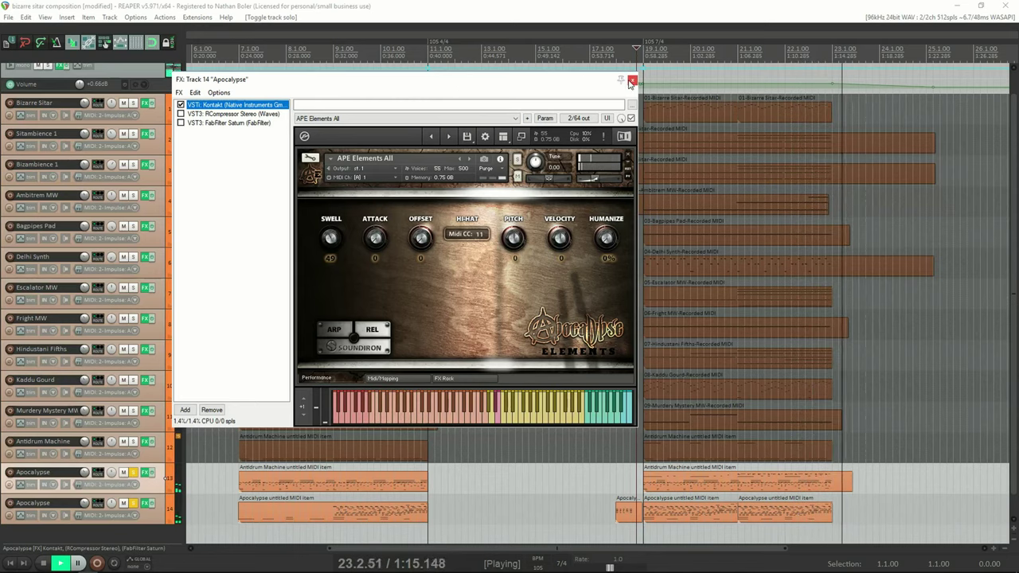
pyautogui.click(632, 79)
pyautogui.press('space')
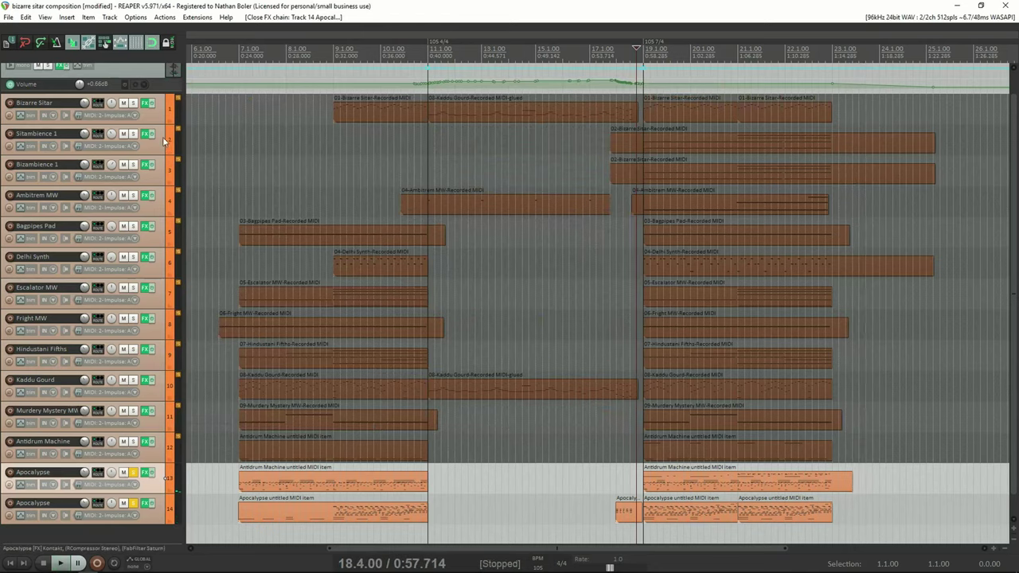
# Step: Open Bizarre Sitar's Kontakt instrument and unsolo both Apocalypse tracks and Bizarre Sitar
pyautogui.click(133, 103)
pyautogui.click(147, 104)
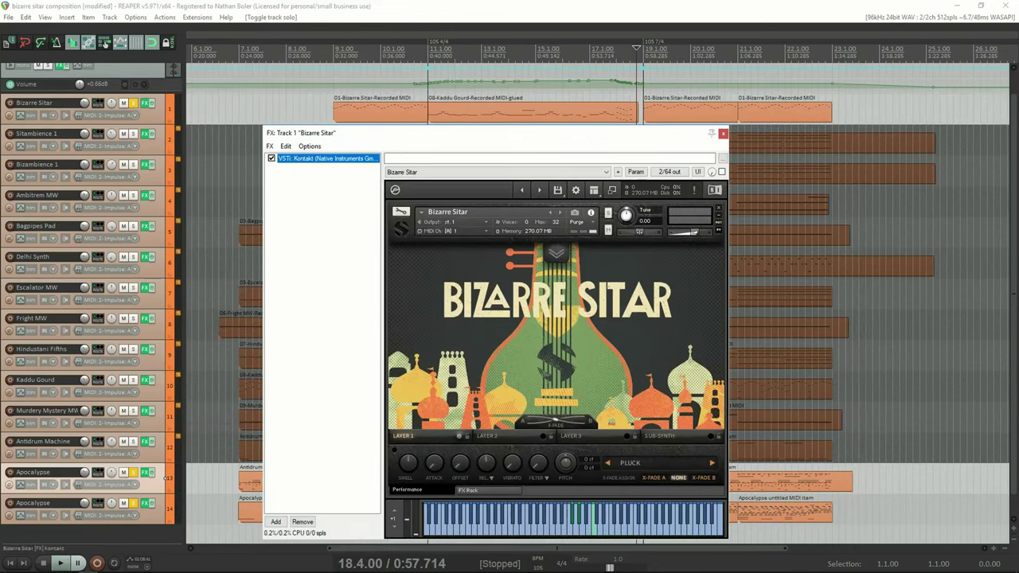
pyautogui.click(139, 503)
pyautogui.click(135, 473)
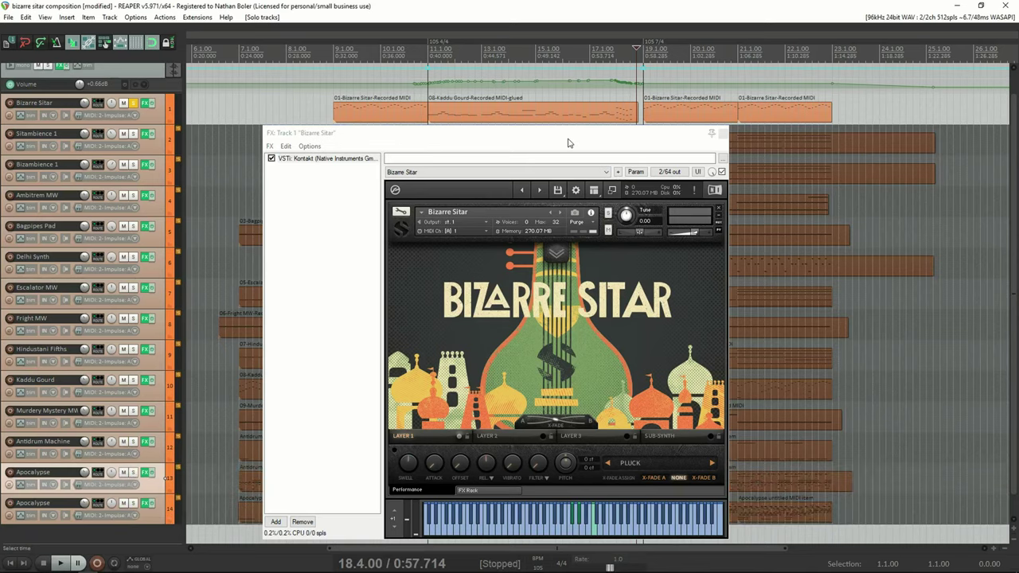
pyautogui.click(133, 103)
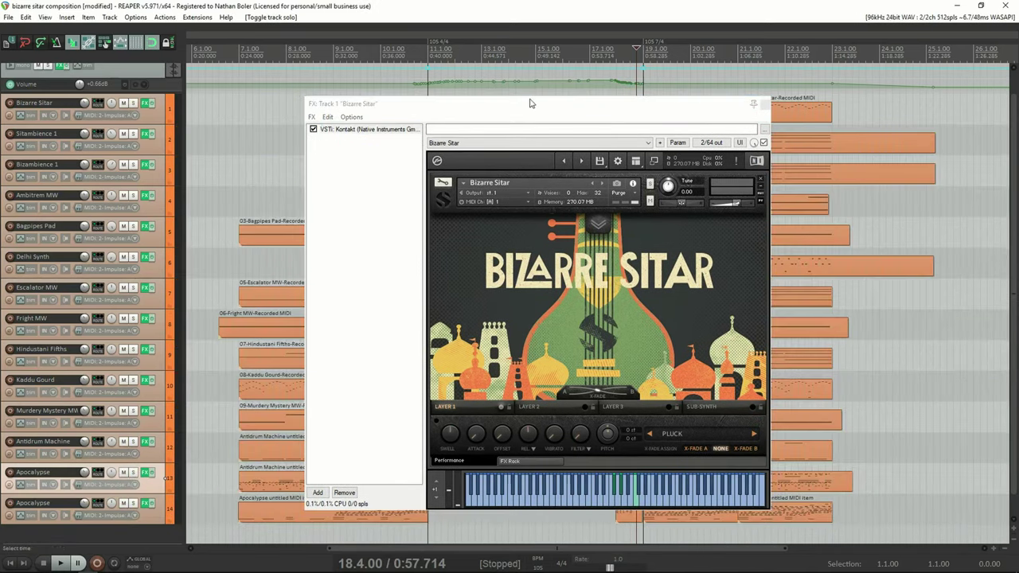